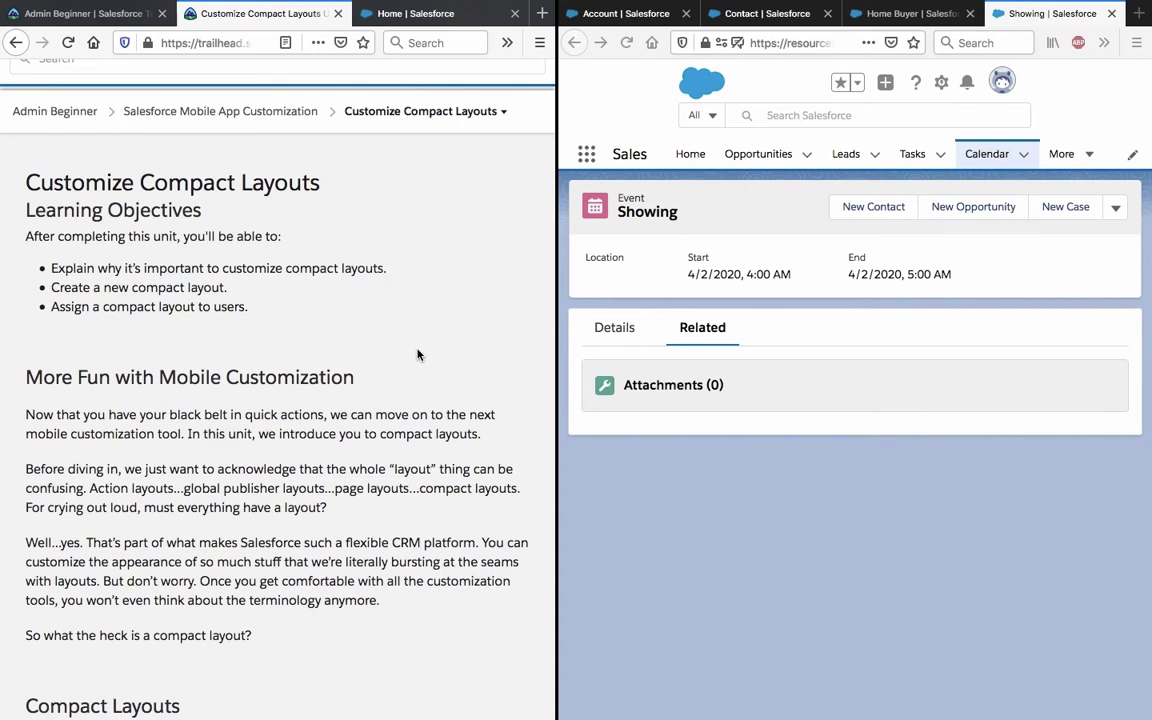
# - Read the More Fun with Mobile Customization section up to what compact layouts are
pyautogui.scroll(-2, 418, 354)
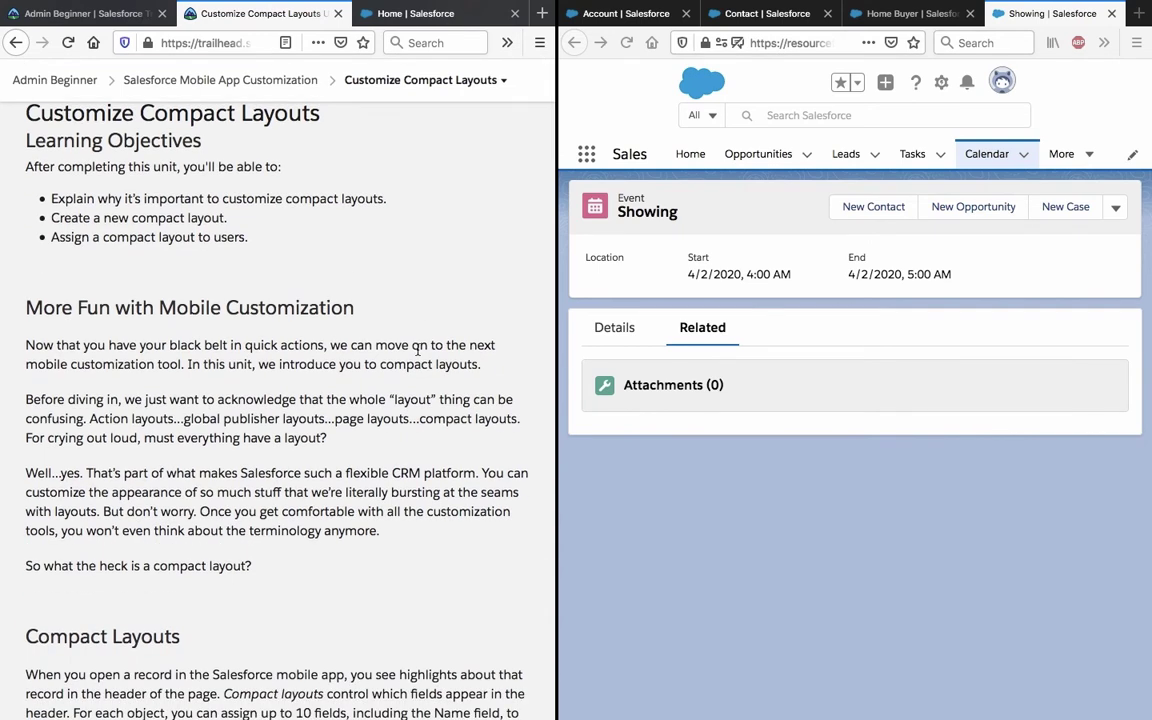
pyautogui.scroll(-5, 418, 350)
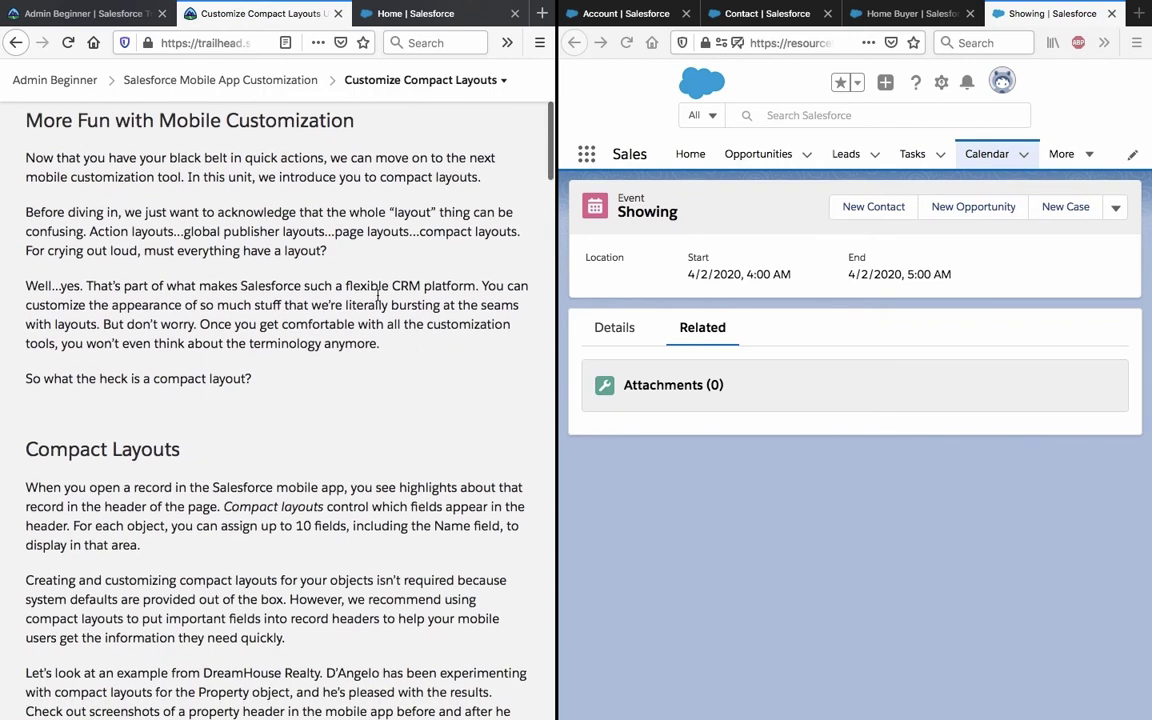
pyautogui.tripleClick(278, 110)
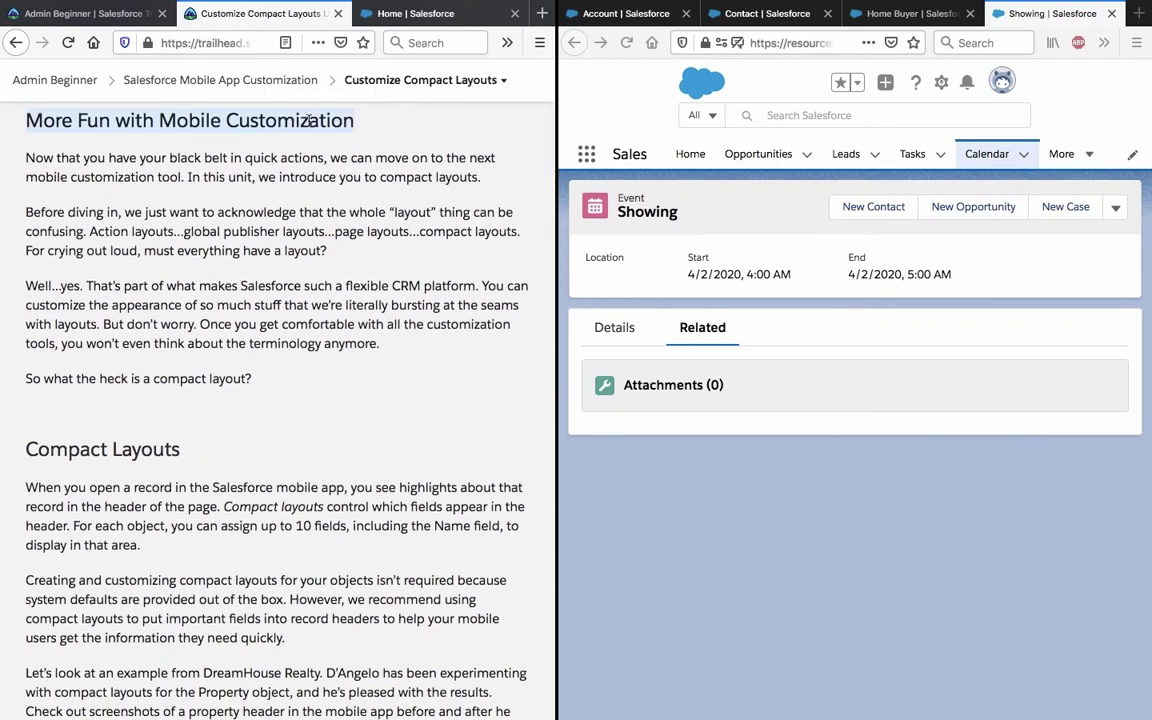
pyautogui.tripleClick(294, 163)
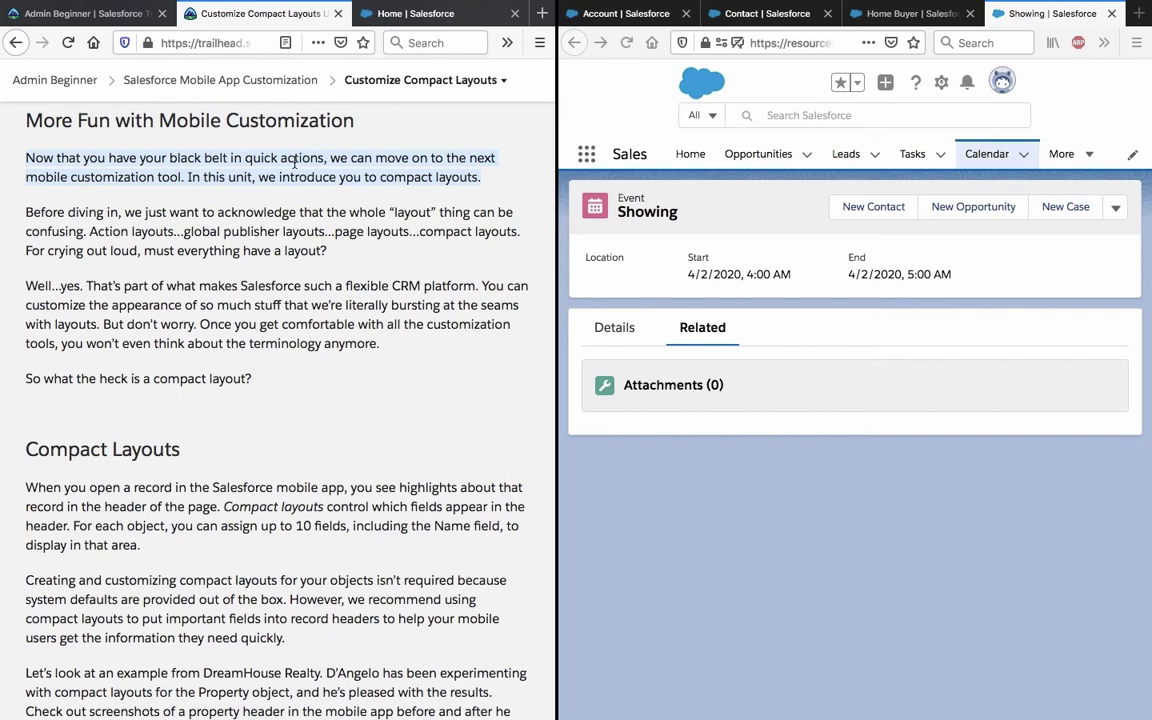
pyautogui.tripleClick(243, 219)
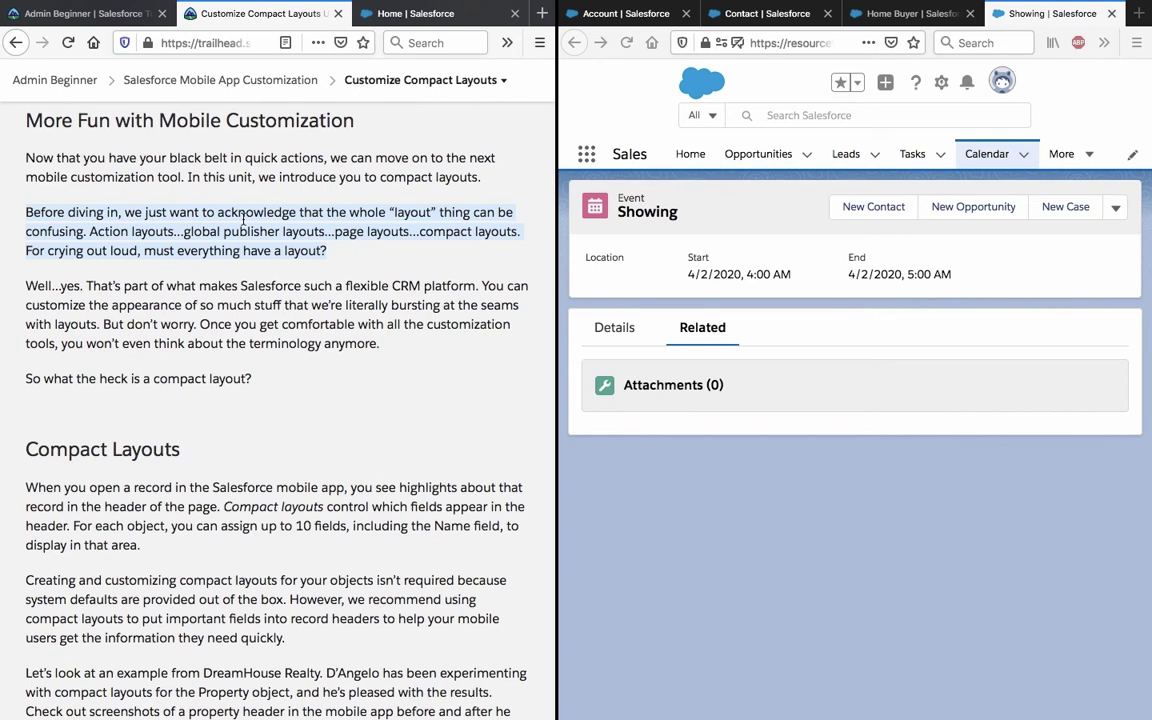
pyautogui.click(243, 219)
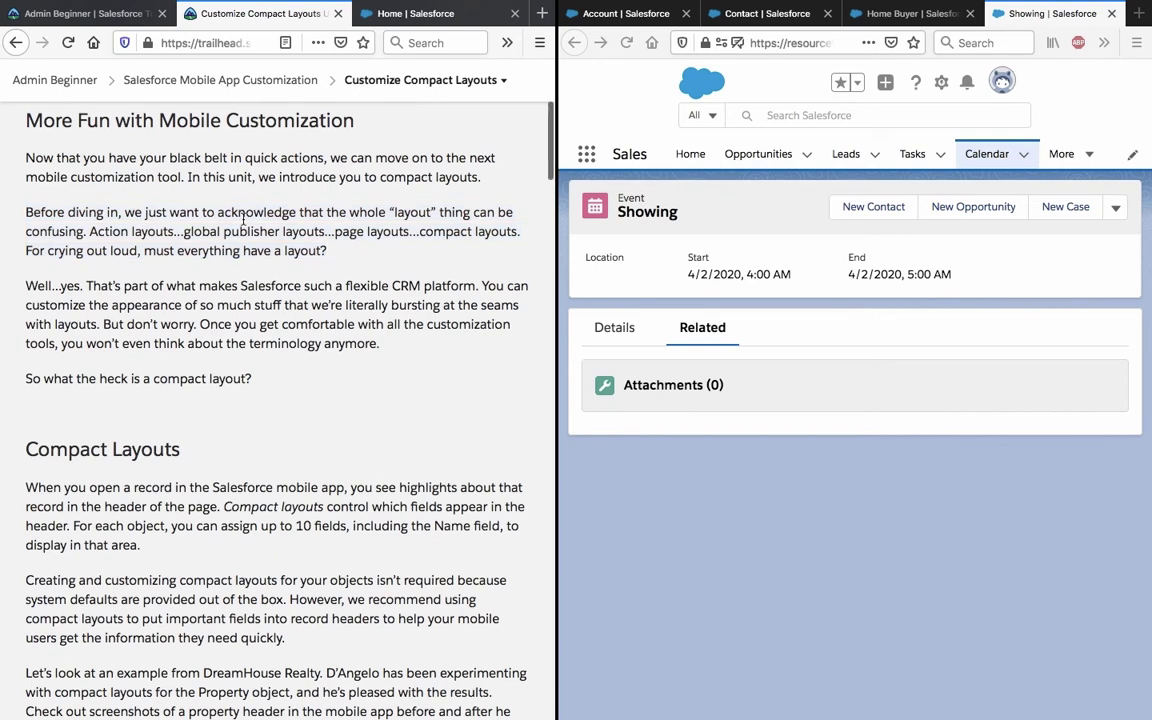
pyautogui.scroll(-1, 243, 219)
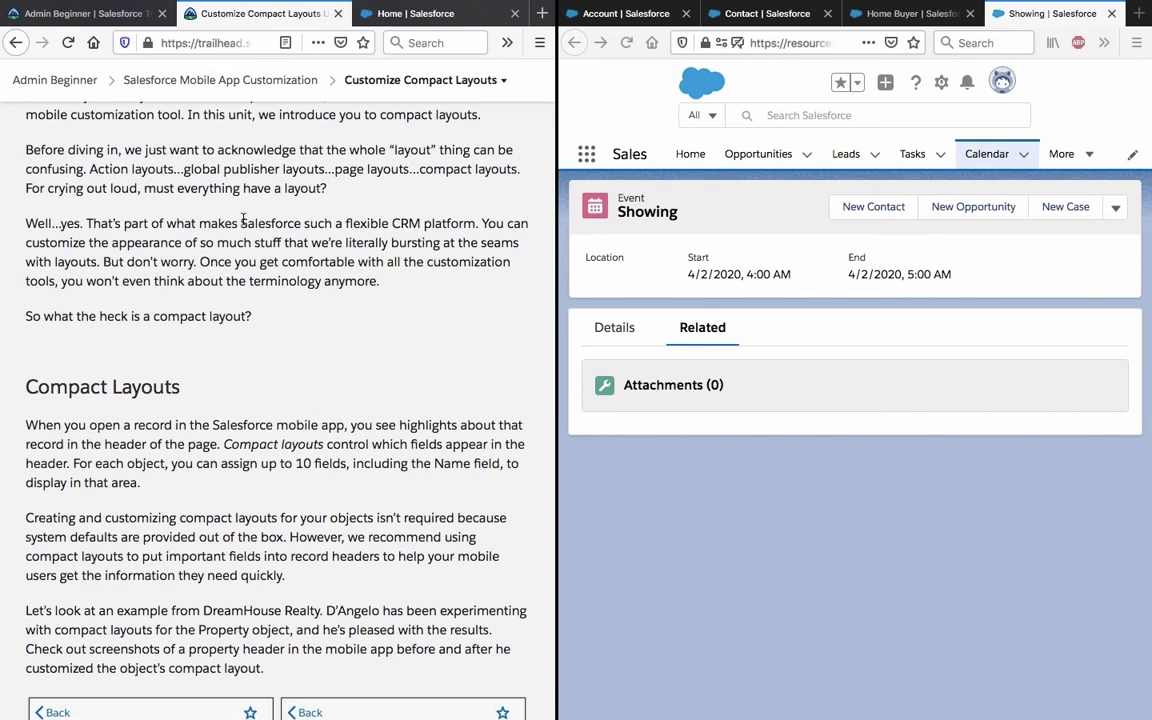
pyautogui.scroll(-1, 243, 219)
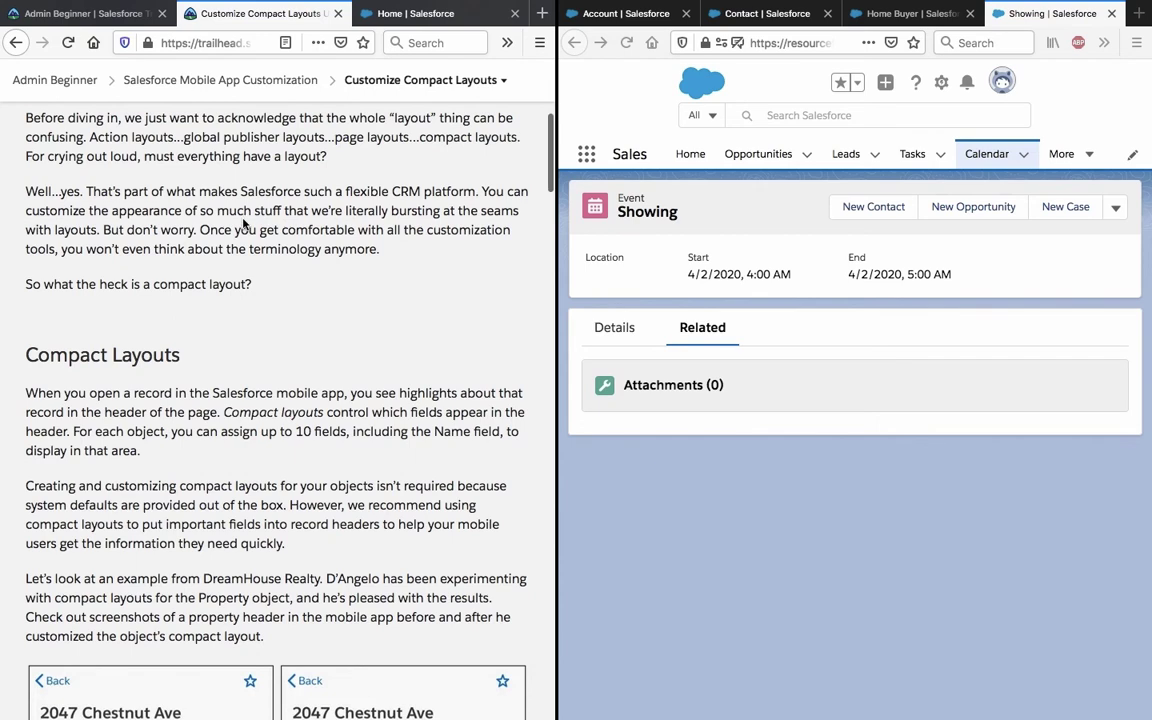
pyautogui.scroll(-1, 243, 222)
pyautogui.scroll(-1, 243, 222)
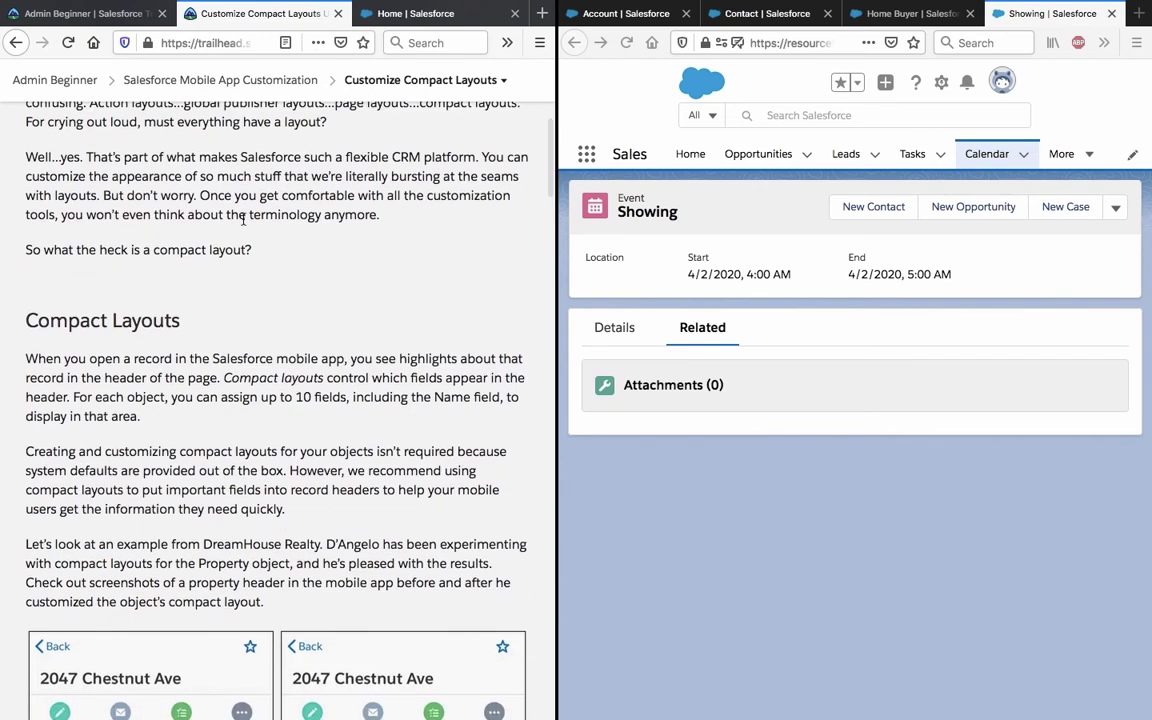
pyautogui.scroll(-1, 243, 222)
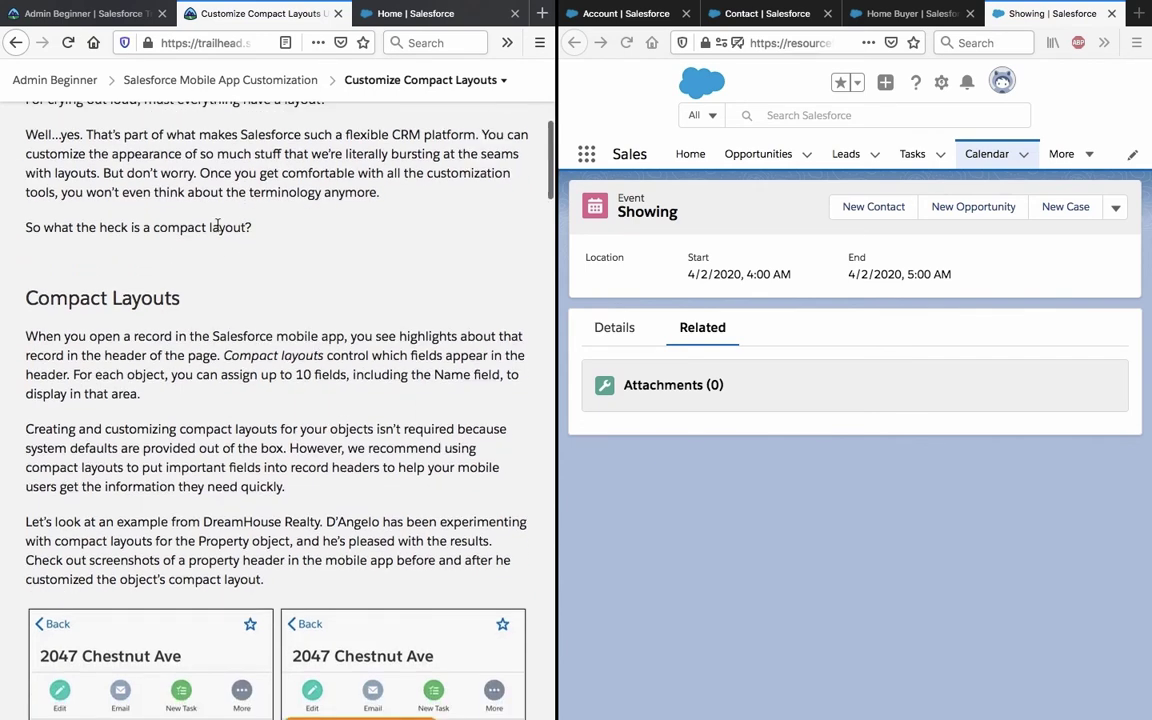
pyautogui.tripleClick(213, 227)
pyautogui.scroll(-5, 213, 227)
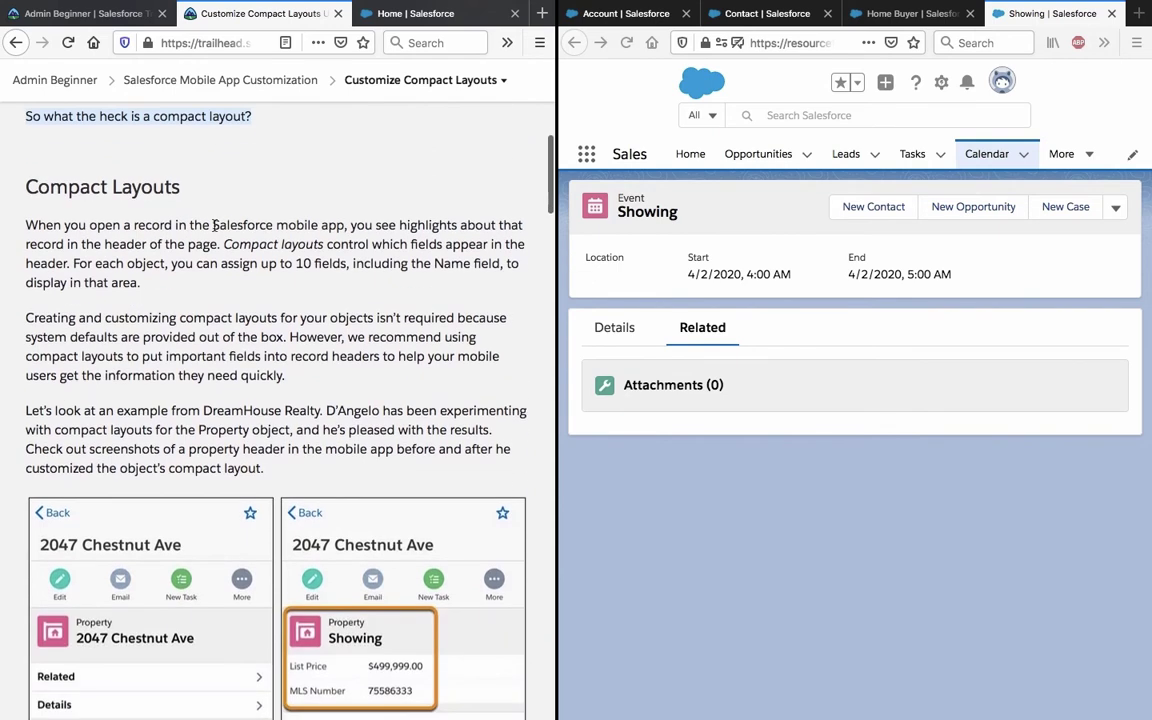
pyautogui.scroll(1, 213, 227)
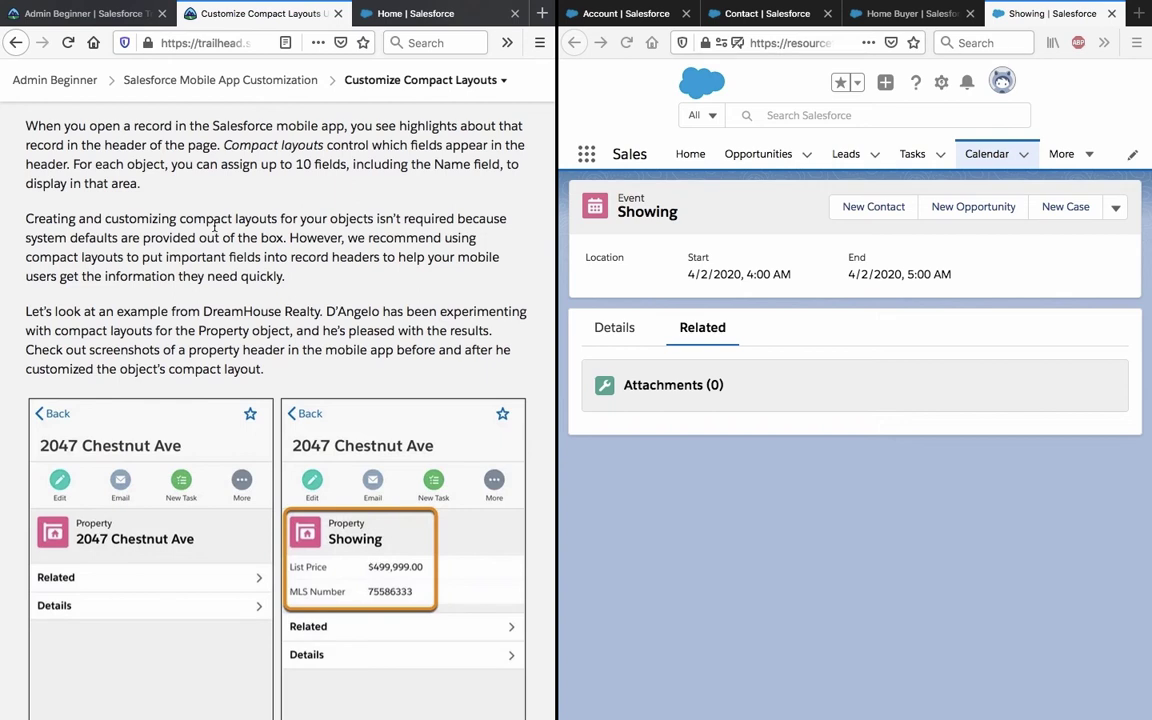
# - Read on about creating compact layouts and showing key fields at a glance
pyautogui.tripleClick(214, 227)
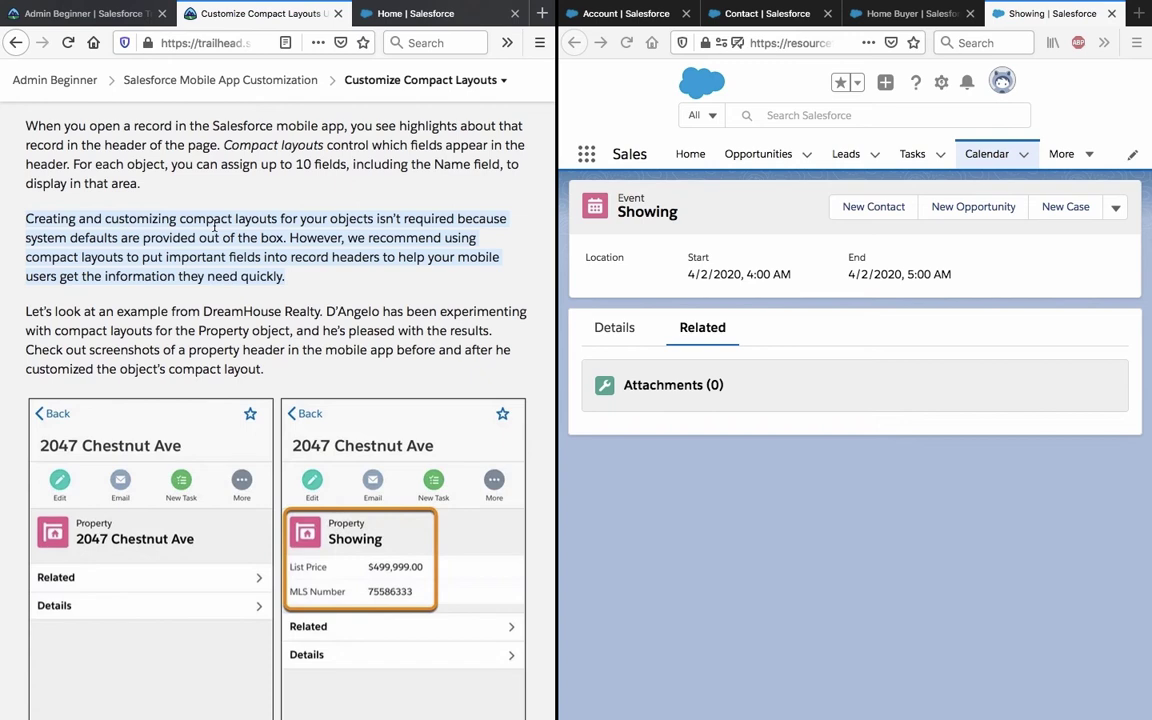
pyautogui.scroll(-3, 213, 227)
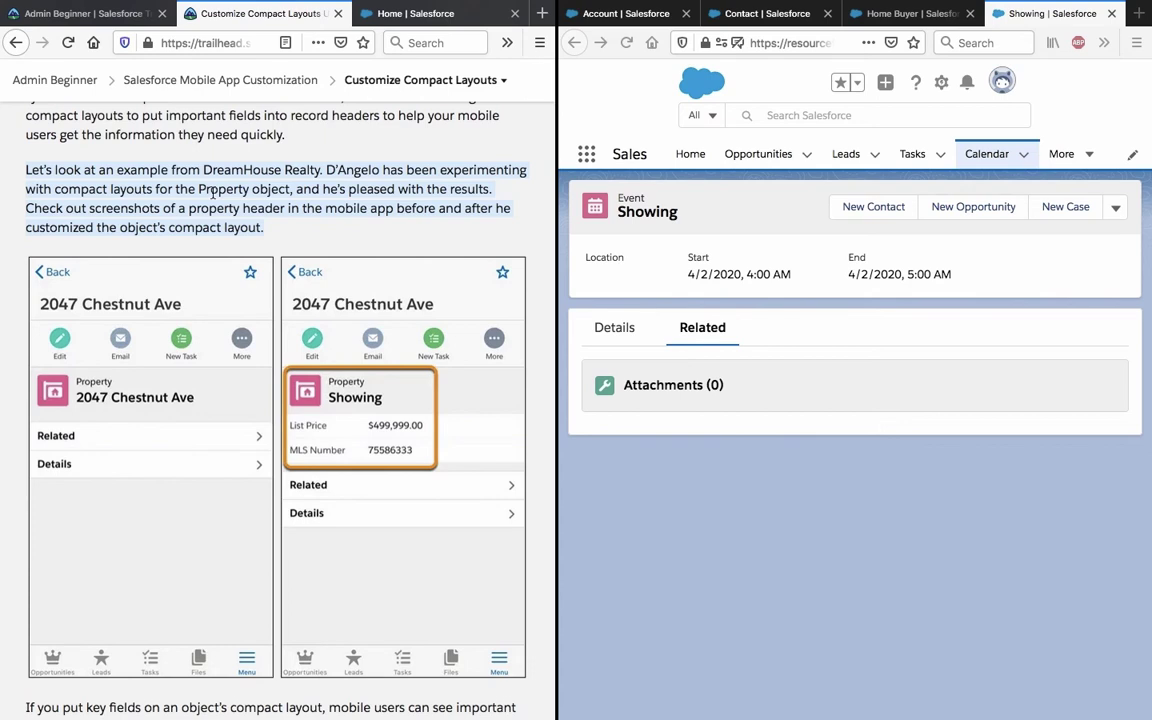
pyautogui.click(213, 193)
pyautogui.scroll(-2, 213, 195)
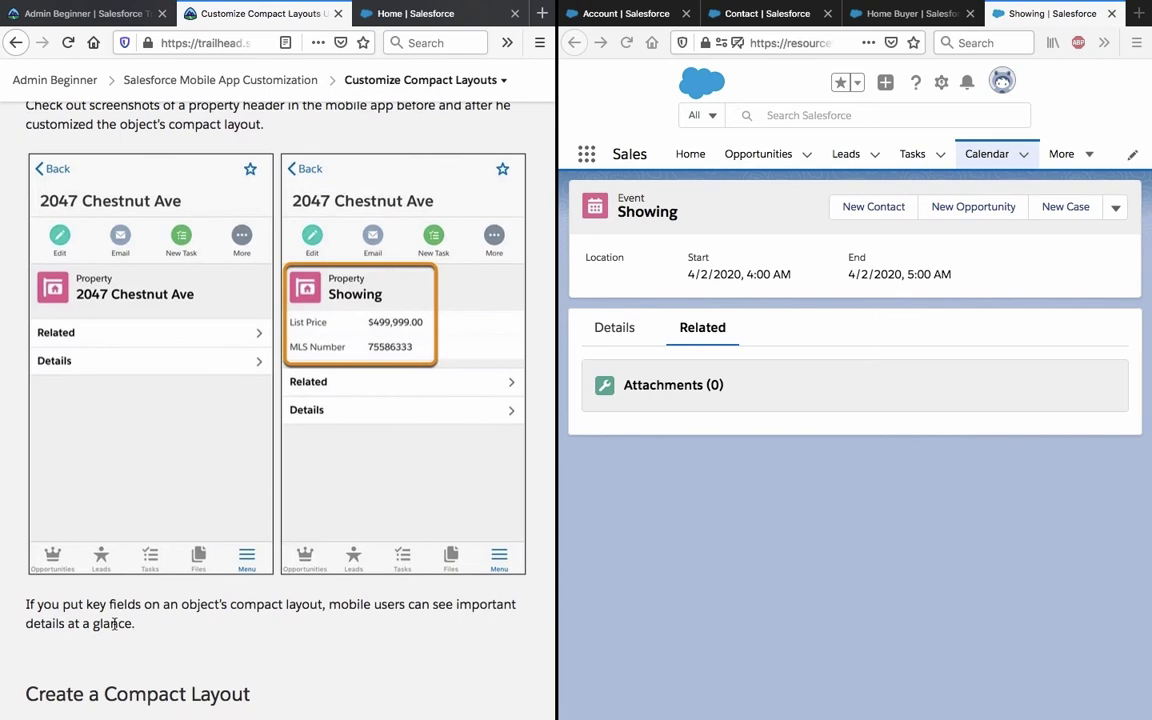
pyautogui.tripleClick(114, 623)
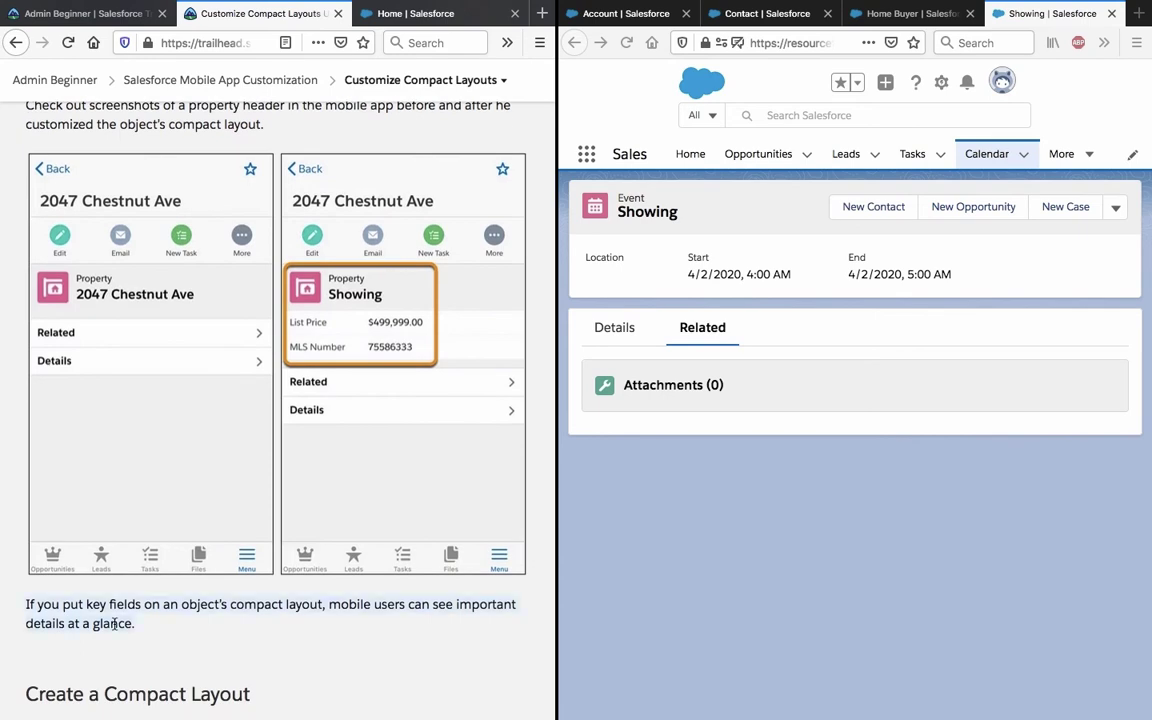
pyautogui.click(114, 623)
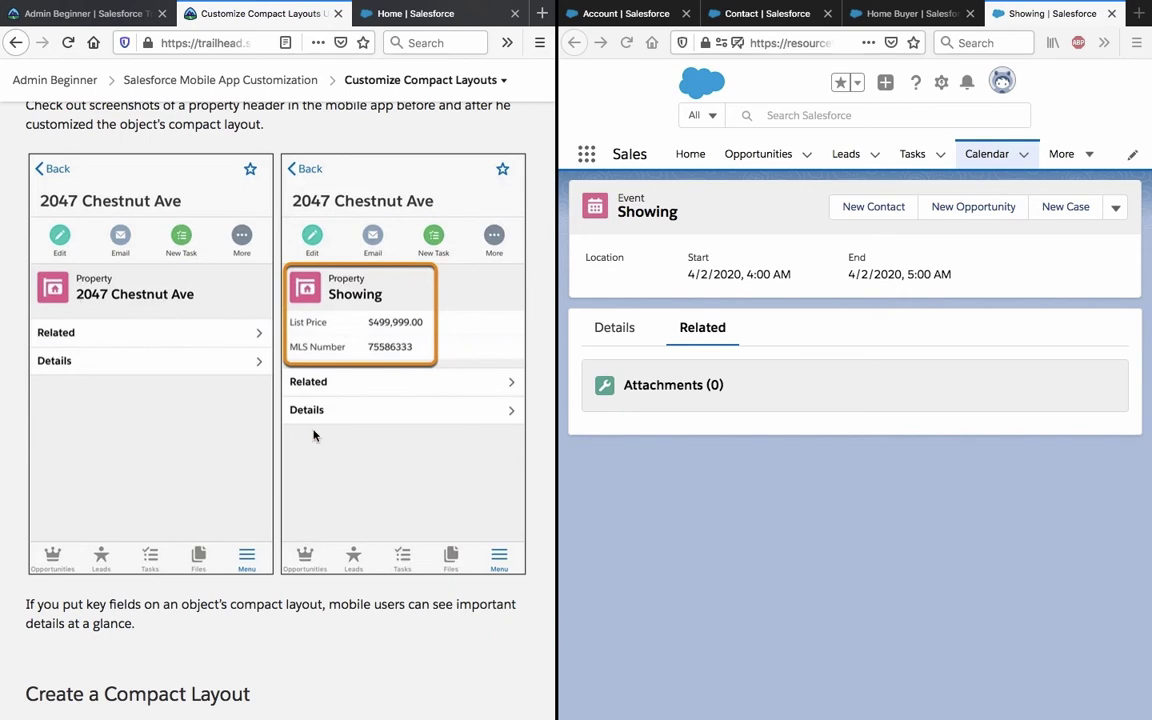
pyautogui.scroll(-1, 157, 461)
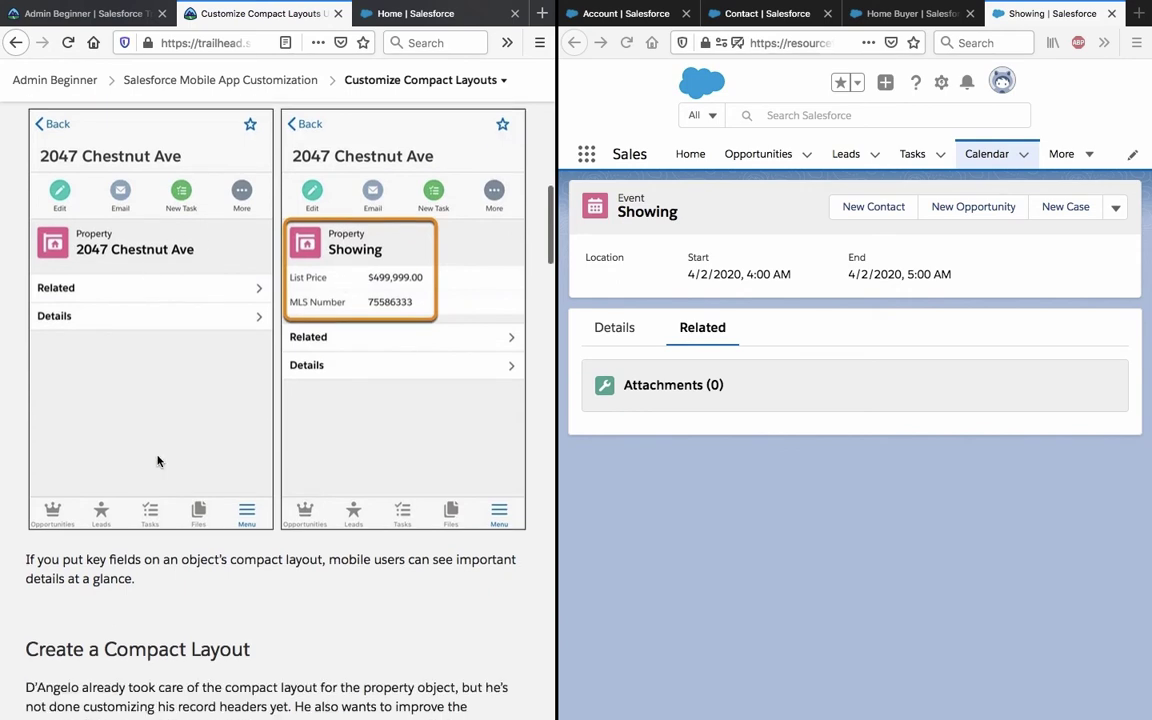
pyautogui.scroll(-4, 157, 461)
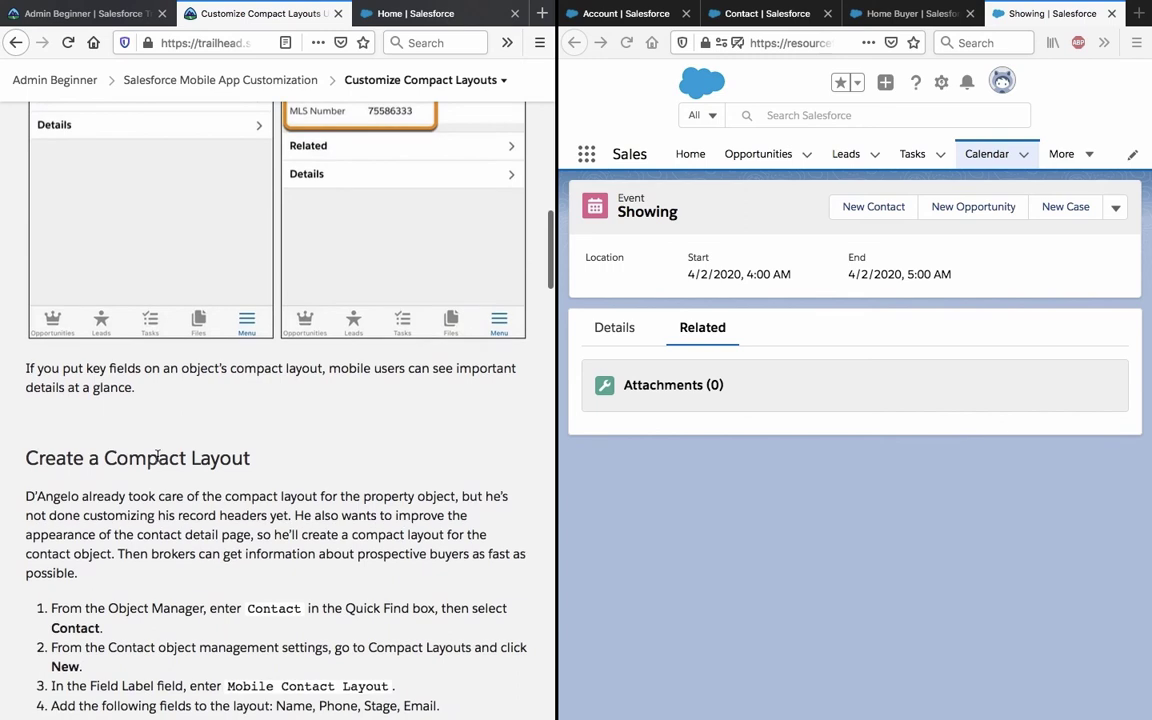
pyautogui.scroll(-6, 157, 459)
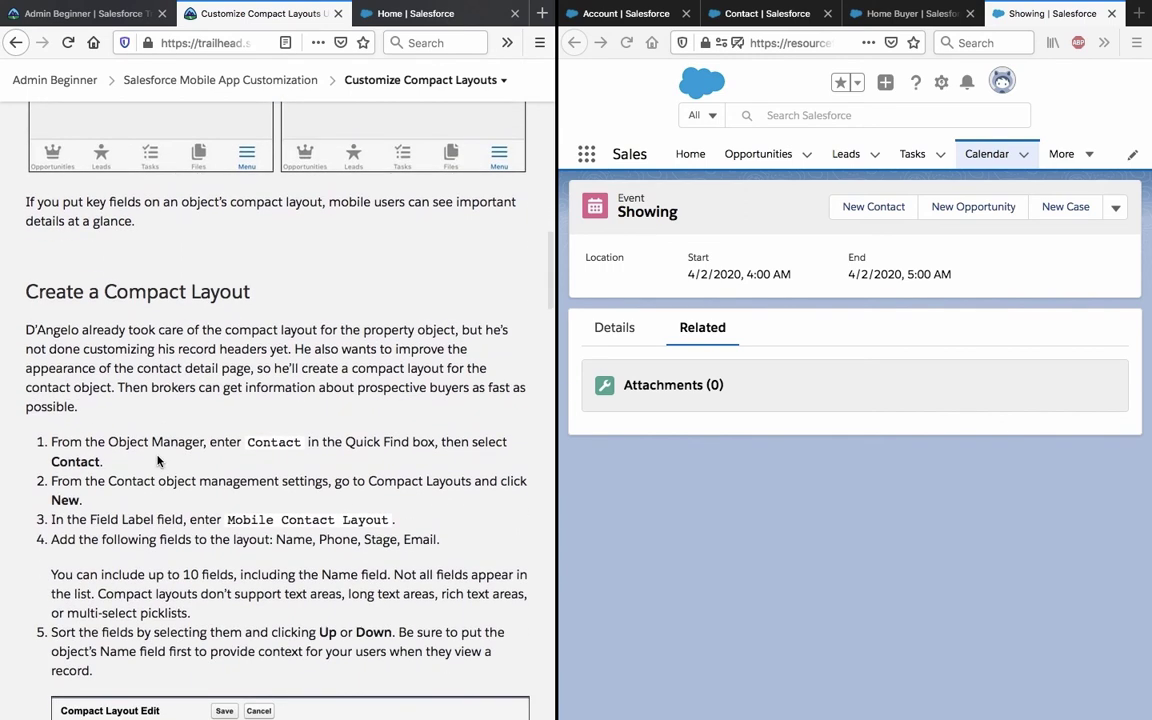
pyautogui.scroll(-1, 157, 459)
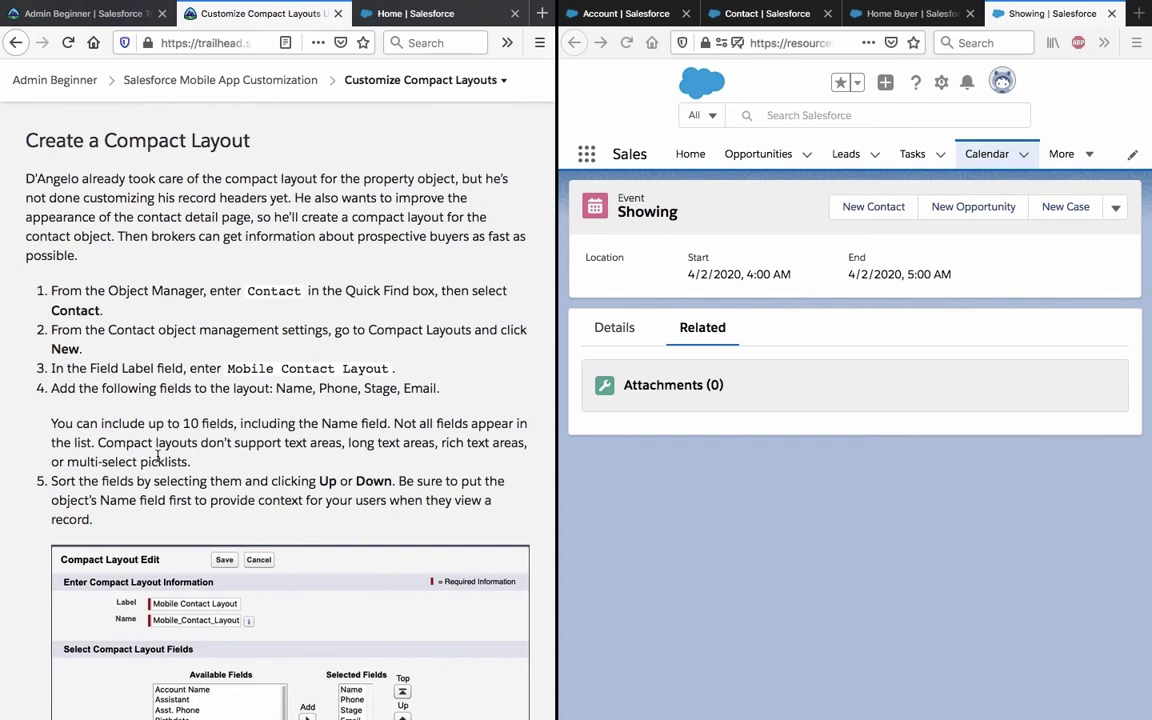
pyautogui.scroll(-3, 157, 456)
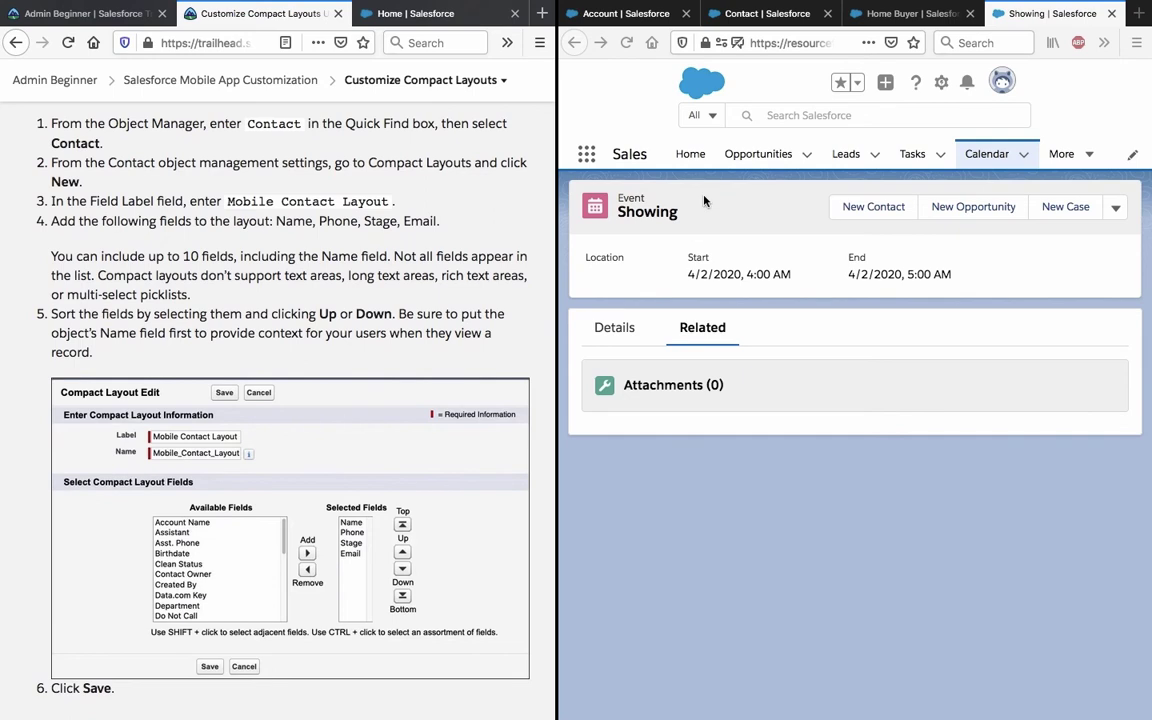
# - Close the Home Buyer and Showing tabs and show the Contact object's Compact Layouts
pyautogui.click(925, 22)
pyautogui.click(971, 15)
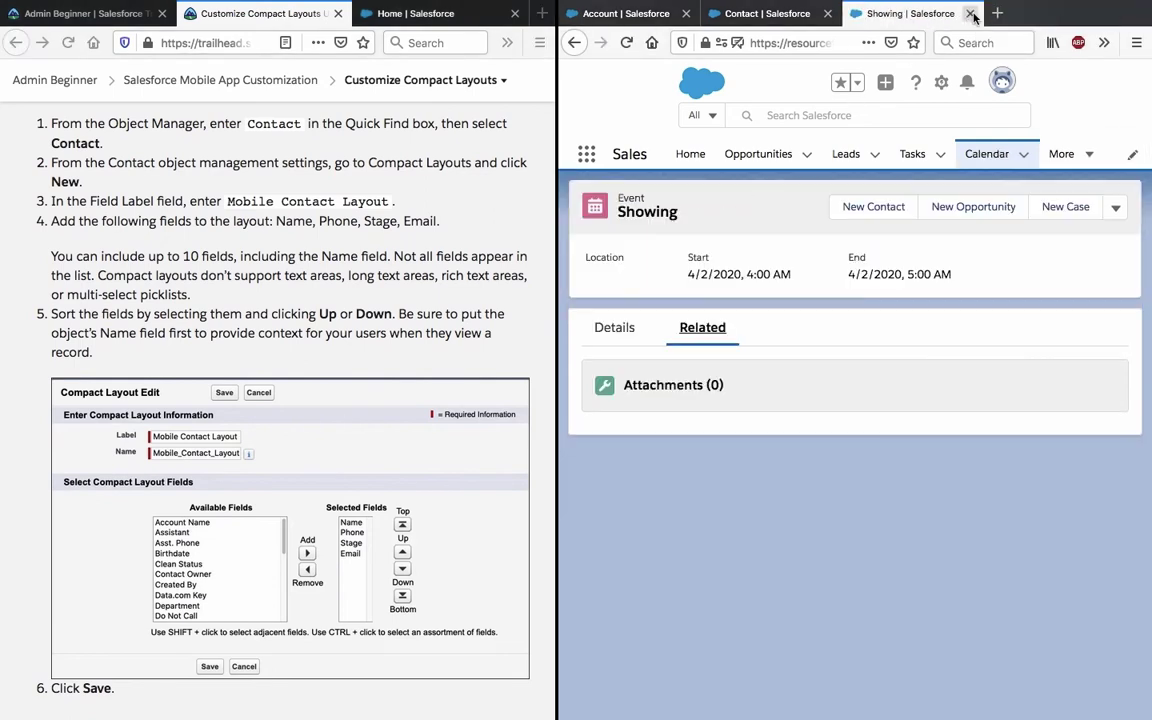
pyautogui.click(972, 14)
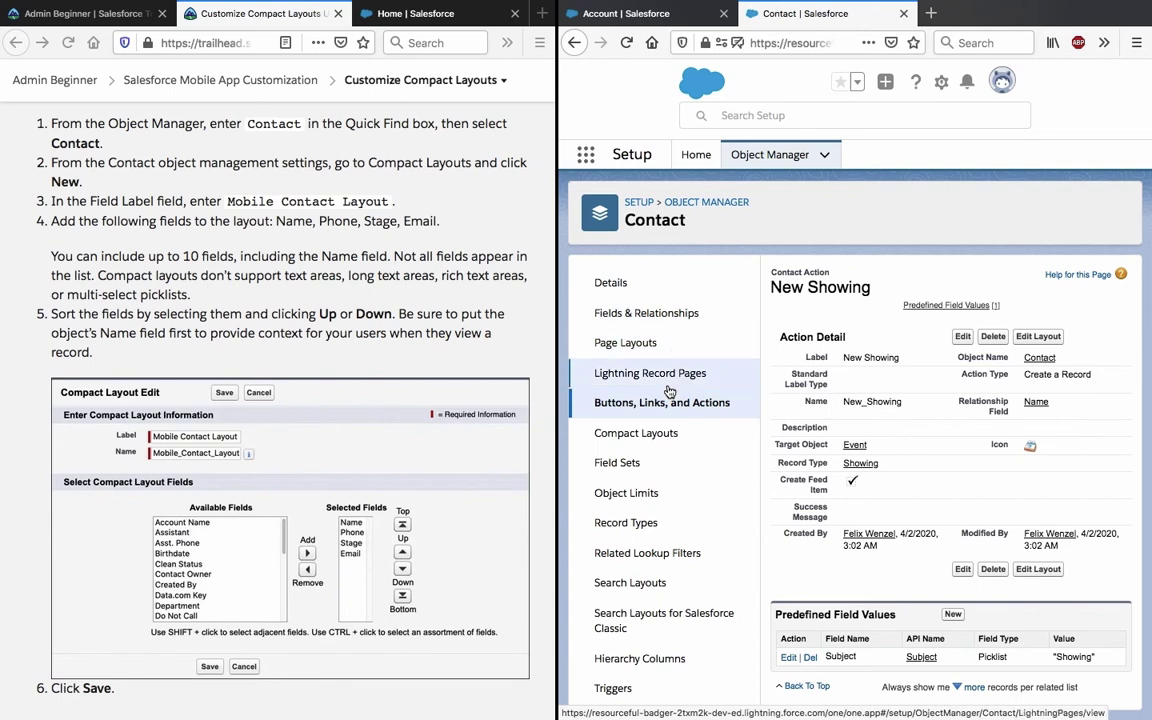
pyautogui.click(656, 432)
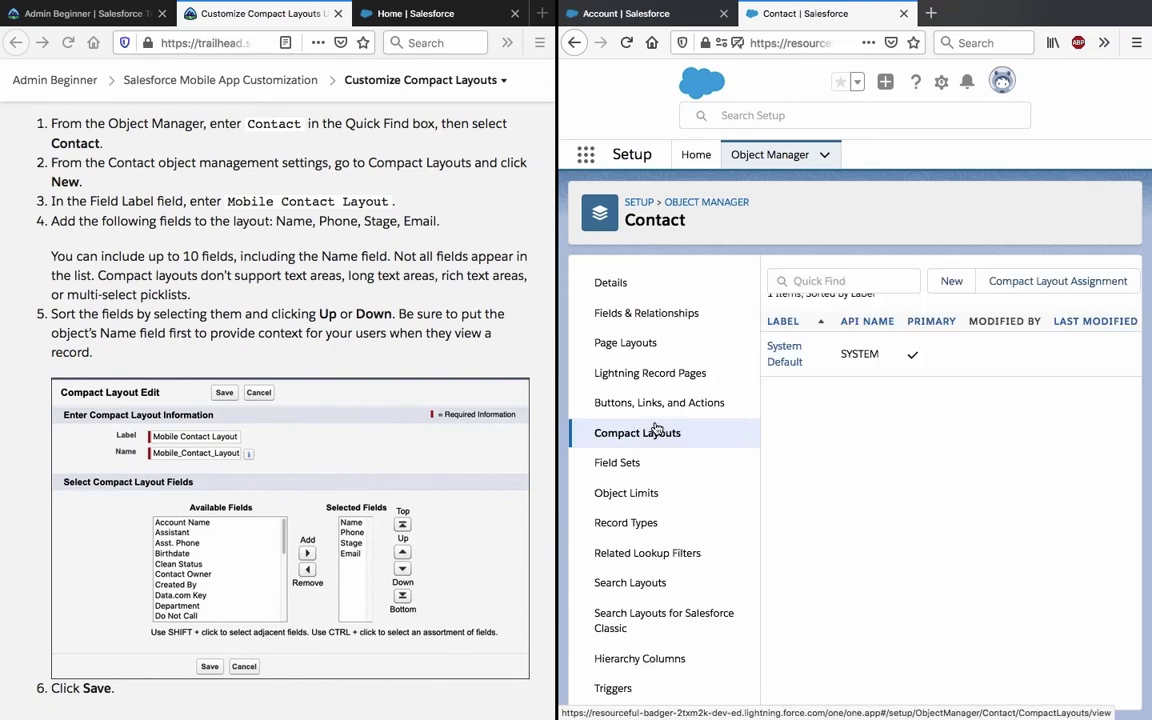
# - Start a new Contact compact layout labelled 'Mobile Contact Layout', with Name auto-filled as Mobile_Contact_Layout
pyautogui.click(958, 281)
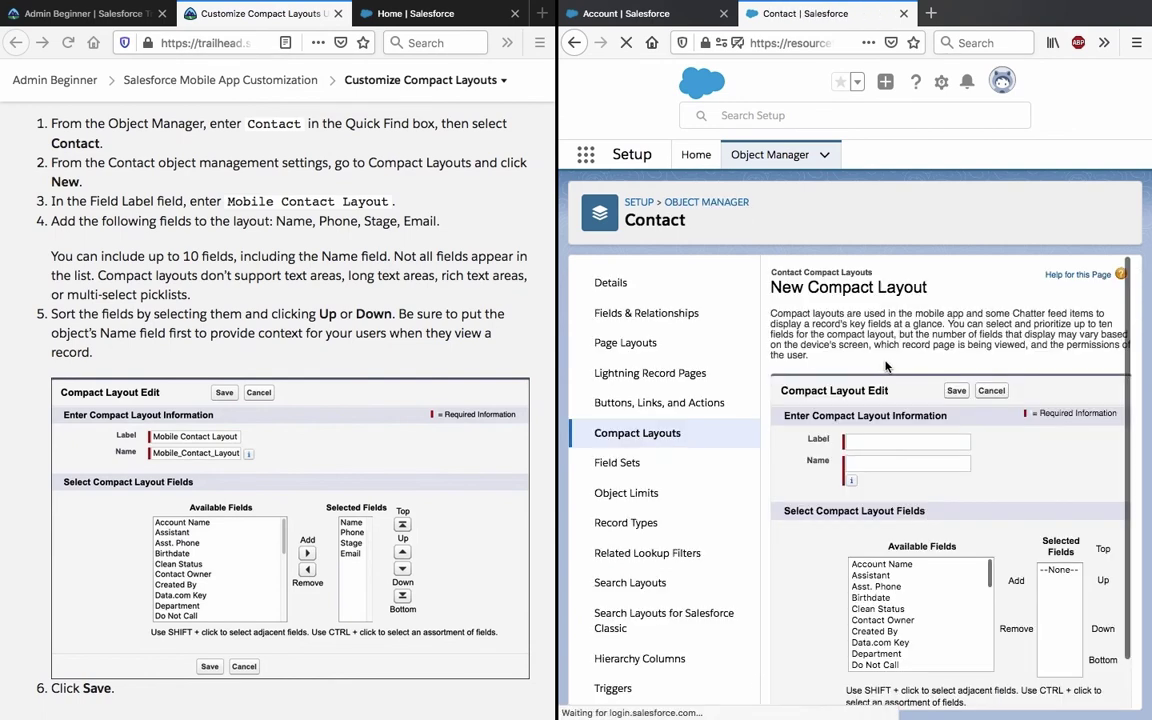
pyautogui.click(880, 443)
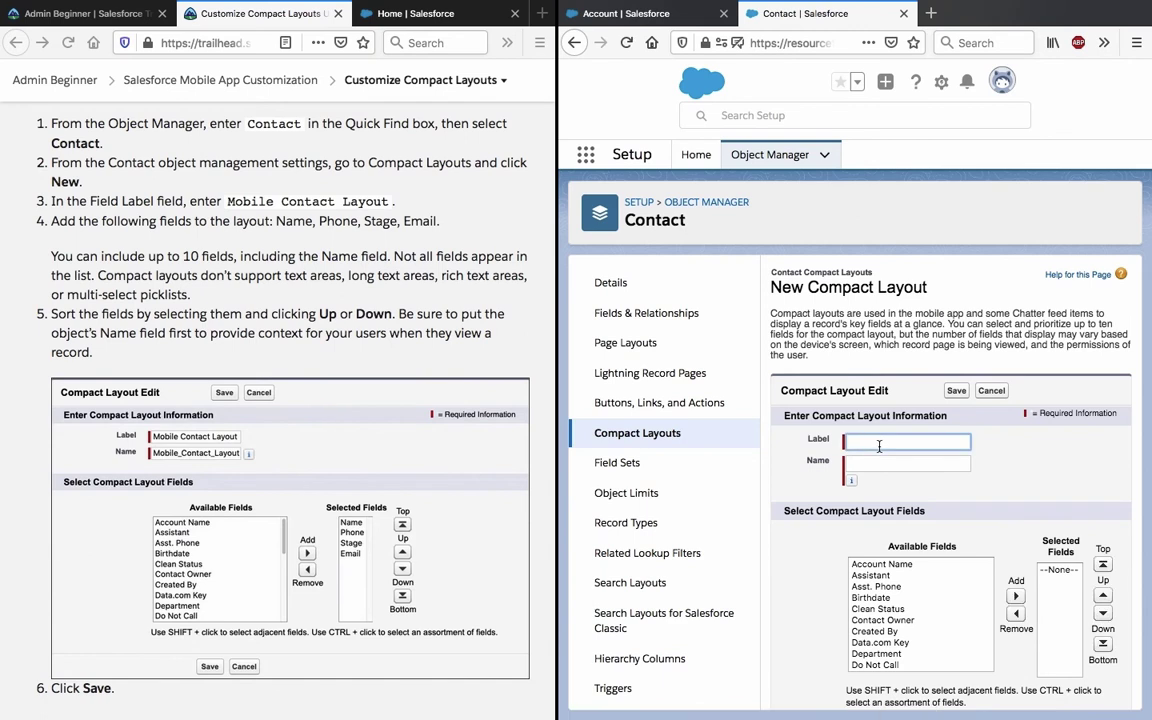
pyautogui.write('Mo')
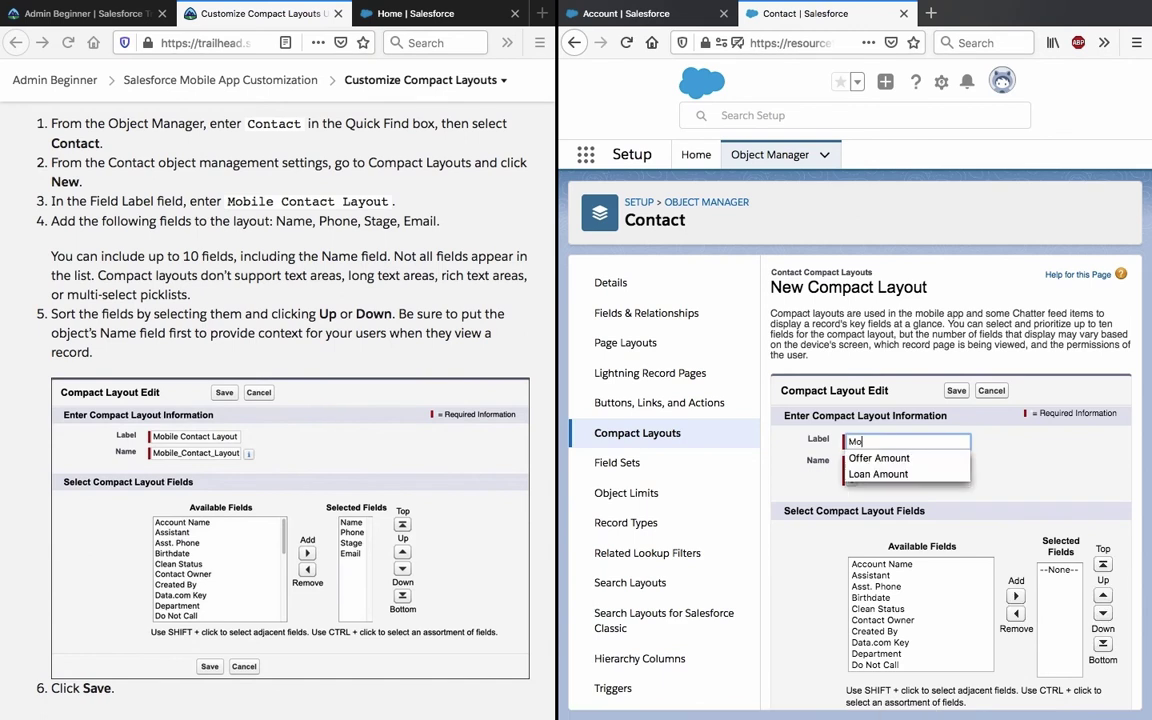
pyautogui.write('bile')
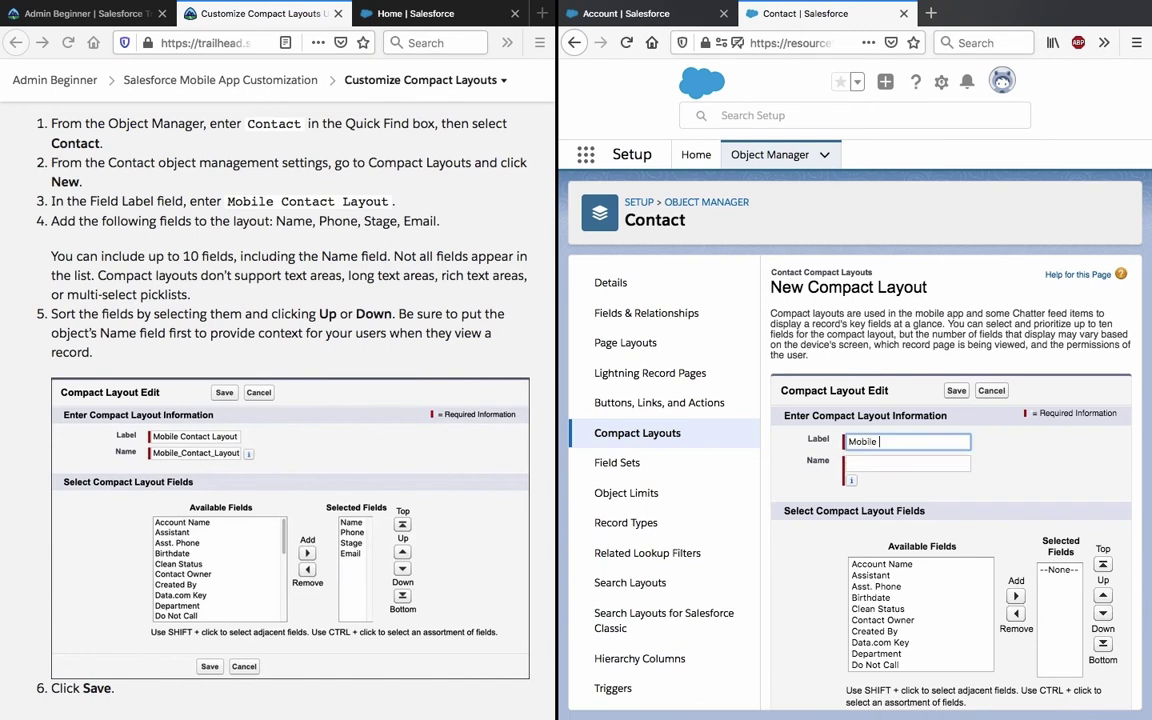
pyautogui.write(' Contact Layout')
pyautogui.click(890, 421)
# - Add Name and Phone to the compact layout's selected fields
pyautogui.scroll(-1, 986, 466)
pyautogui.scroll(-1, 986, 466)
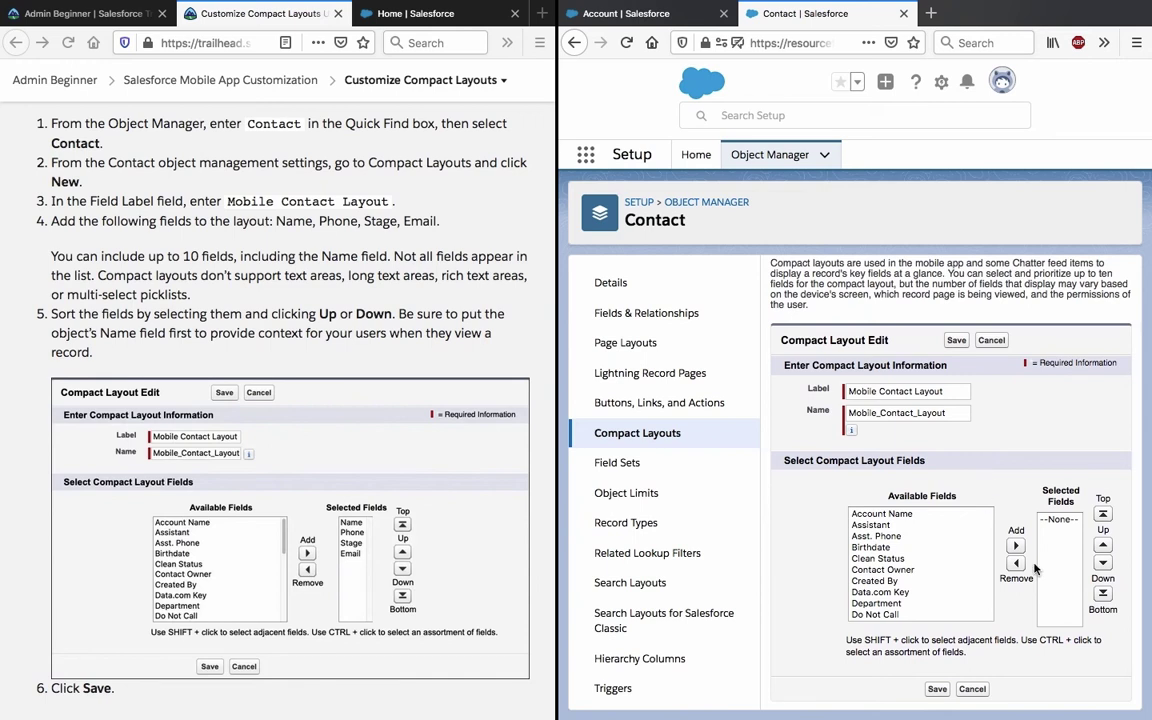
pyautogui.scroll(-10, 925, 546)
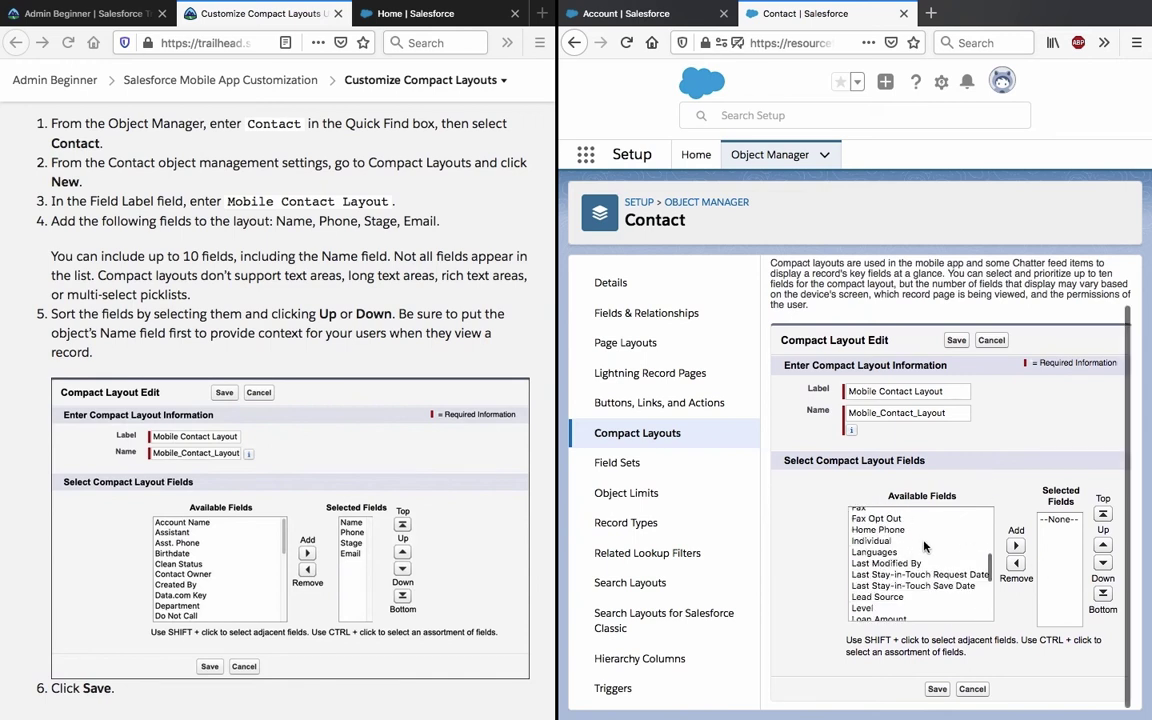
pyautogui.click(880, 615)
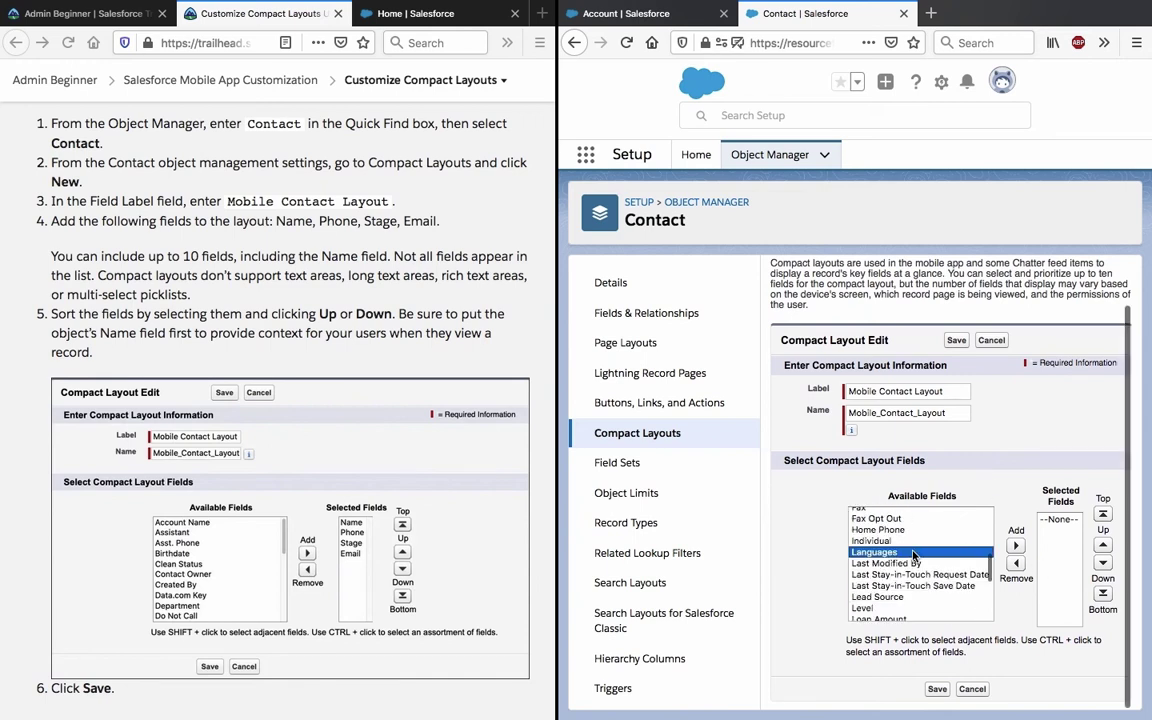
pyautogui.click(1015, 545)
pyautogui.scroll(-1, 977, 563)
pyautogui.click(905, 615)
pyautogui.click(1019, 545)
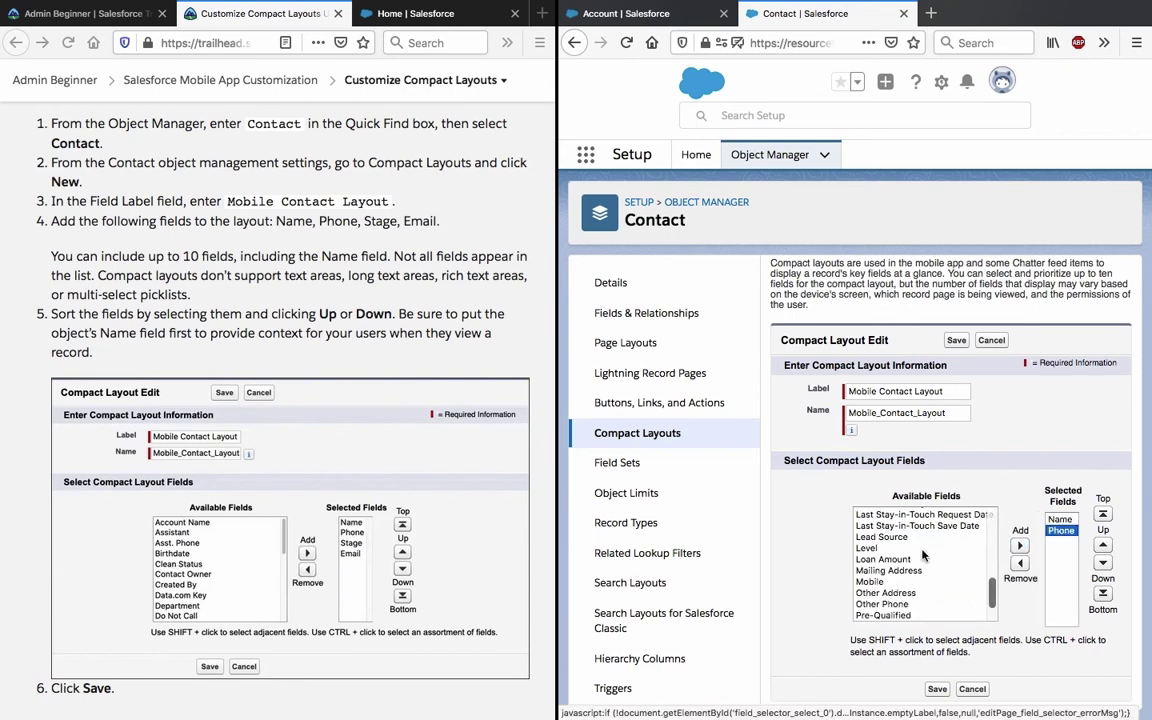
# - Add Stage and Email to the selected fields as well, then save the layout
pyautogui.scroll(-2, 900, 580)
pyautogui.click(880, 615)
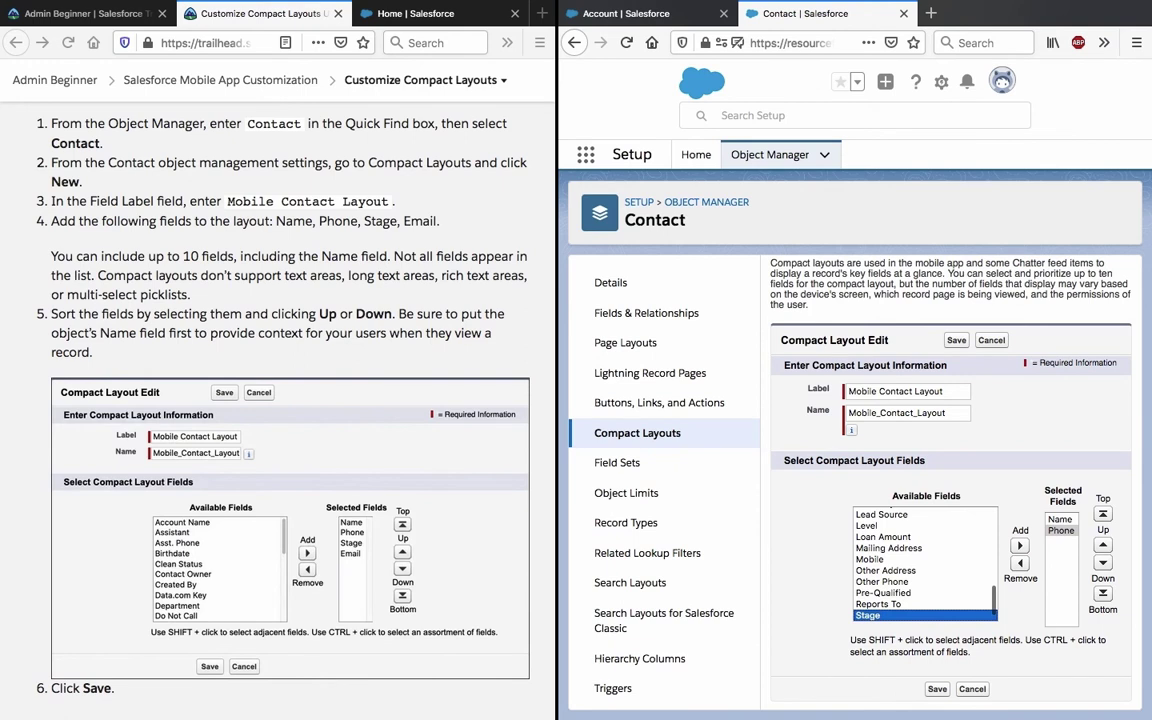
pyautogui.click(1019, 545)
pyautogui.scroll(3, 920, 560)
pyautogui.click(866, 512)
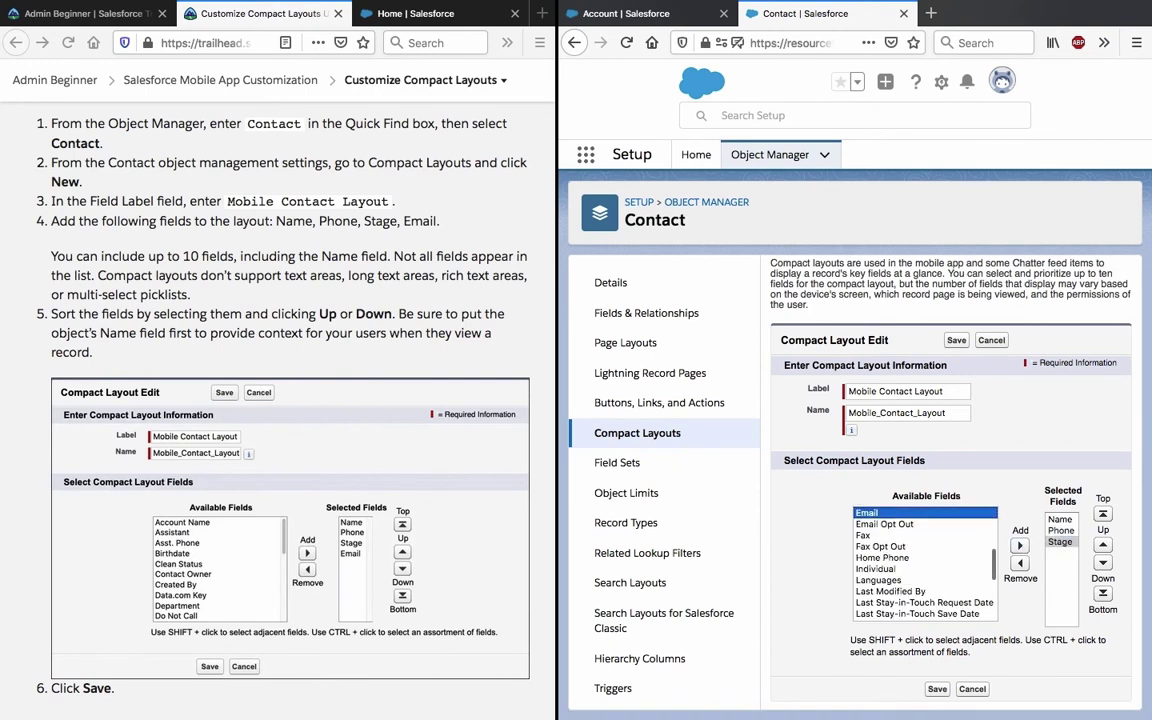
pyautogui.click(1021, 546)
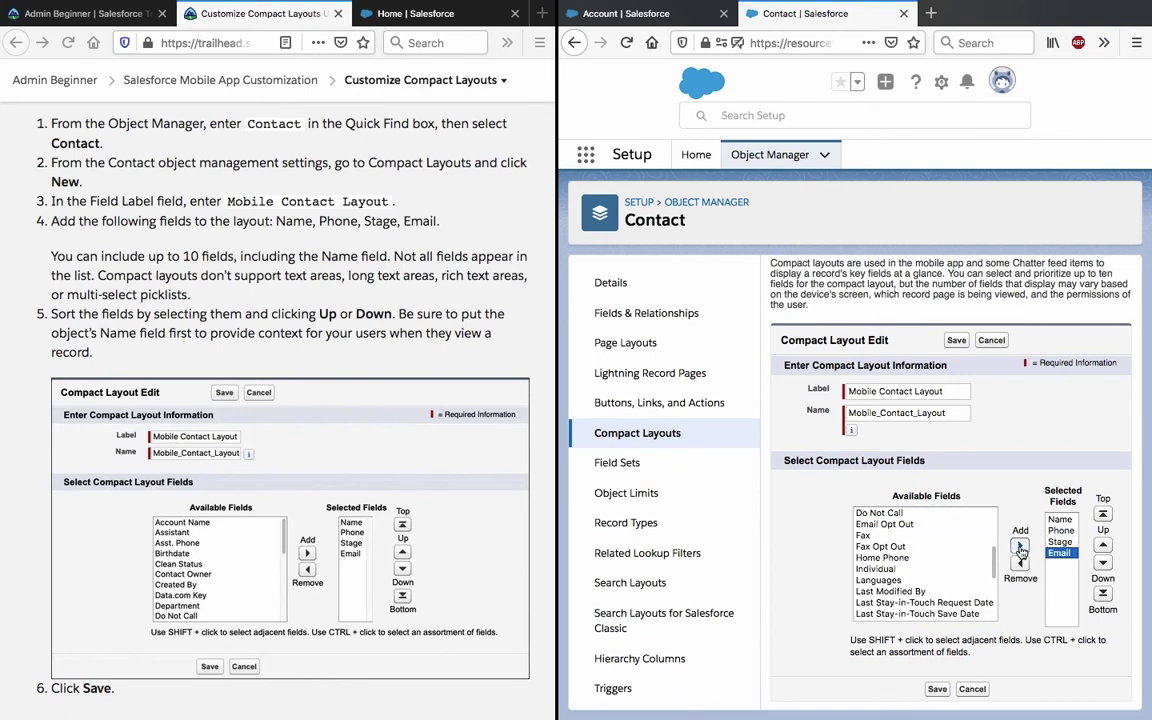
pyautogui.click(936, 689)
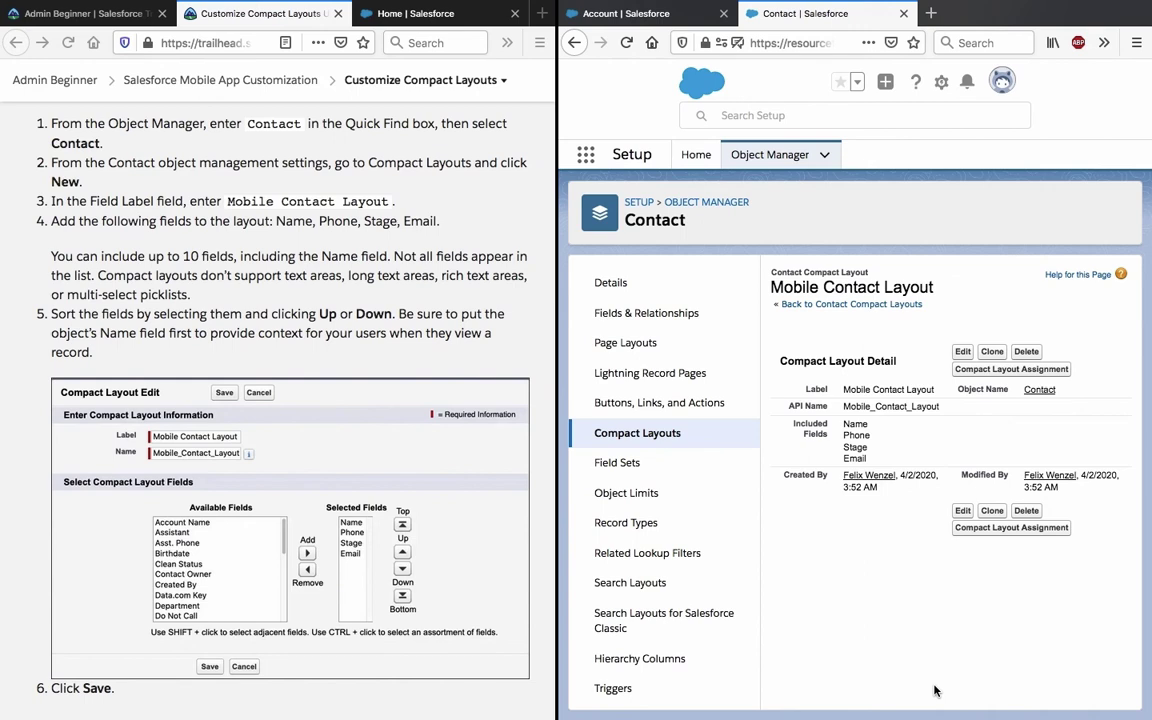
pyautogui.scroll(-5, 380, 424)
pyautogui.scroll(-3, 424, 480)
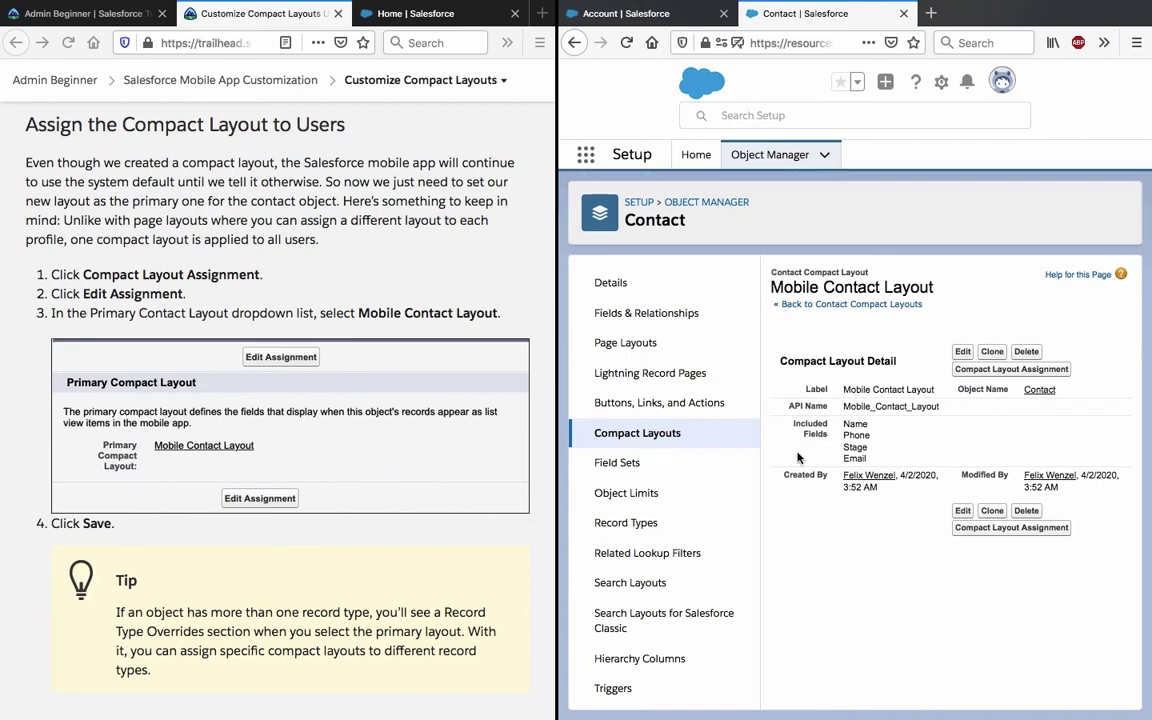
pyautogui.click(1043, 371)
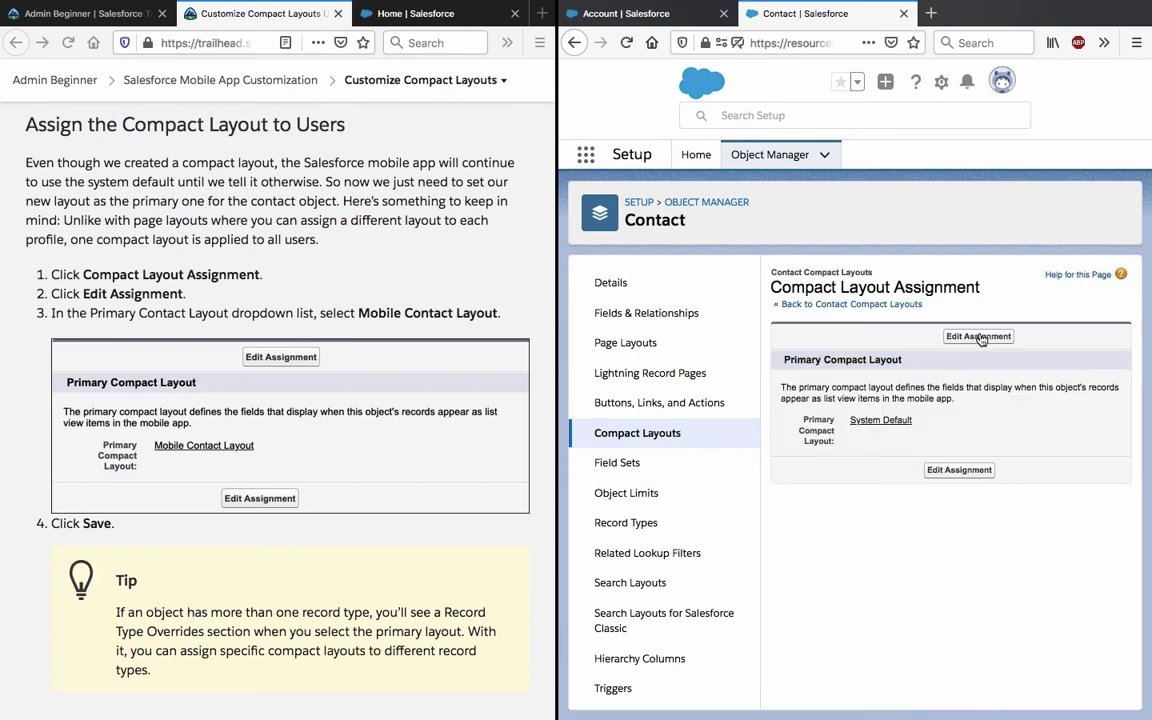
# - Assign Mobile Contact Layout as the Contact's primary compact layout and save the assignment
pyautogui.click(980, 337)
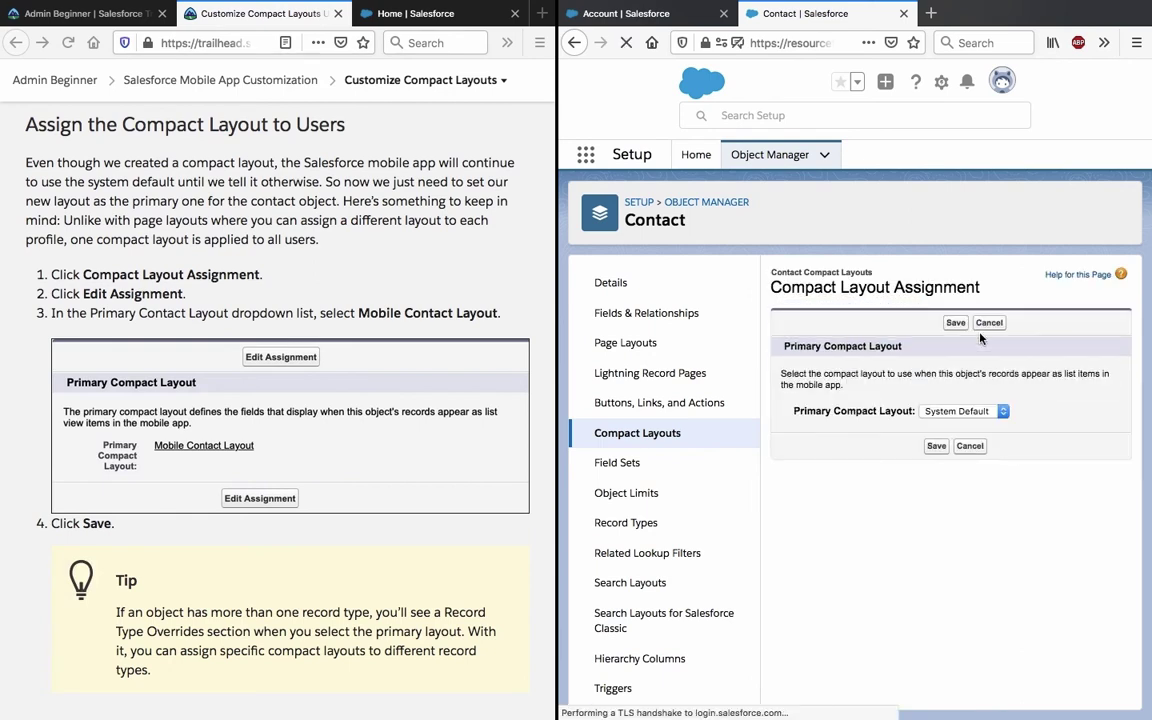
pyautogui.click(963, 412)
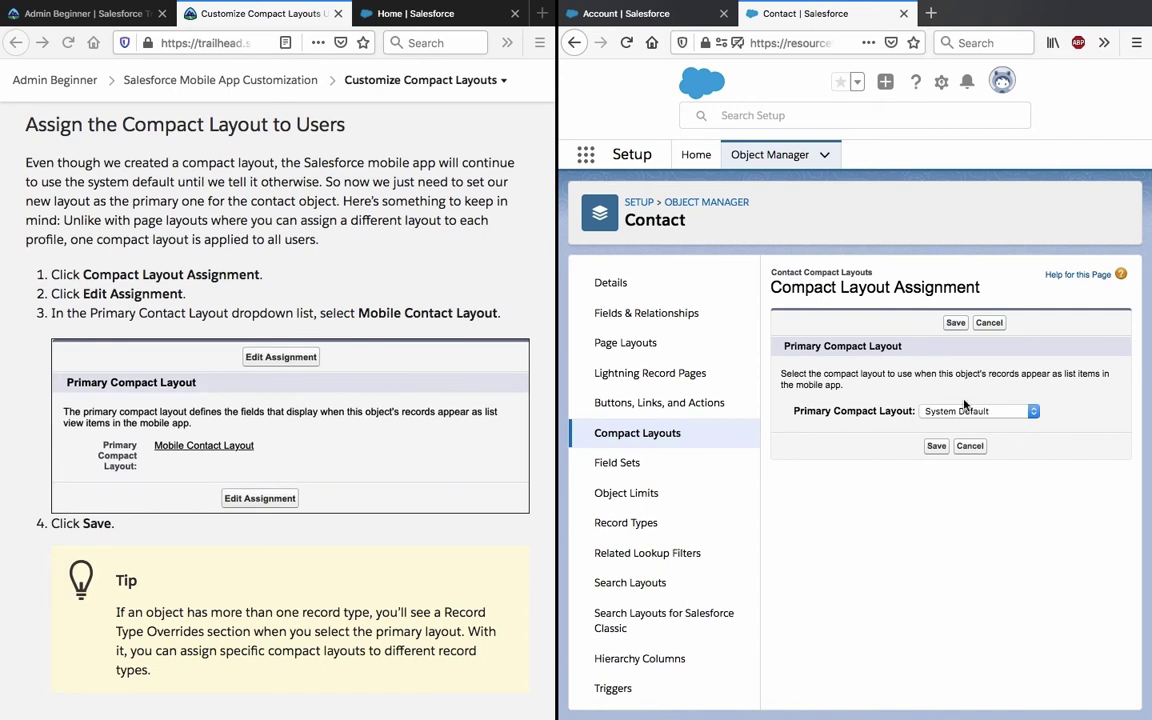
pyautogui.click(966, 413)
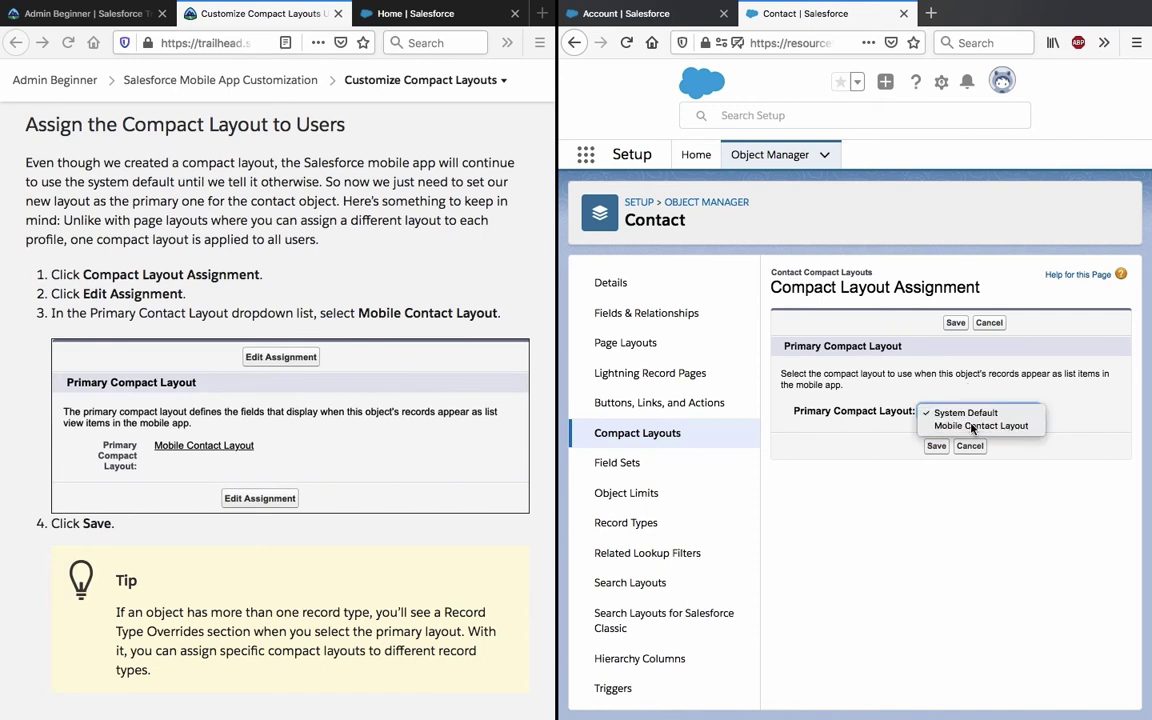
pyautogui.click(970, 426)
pyautogui.click(938, 447)
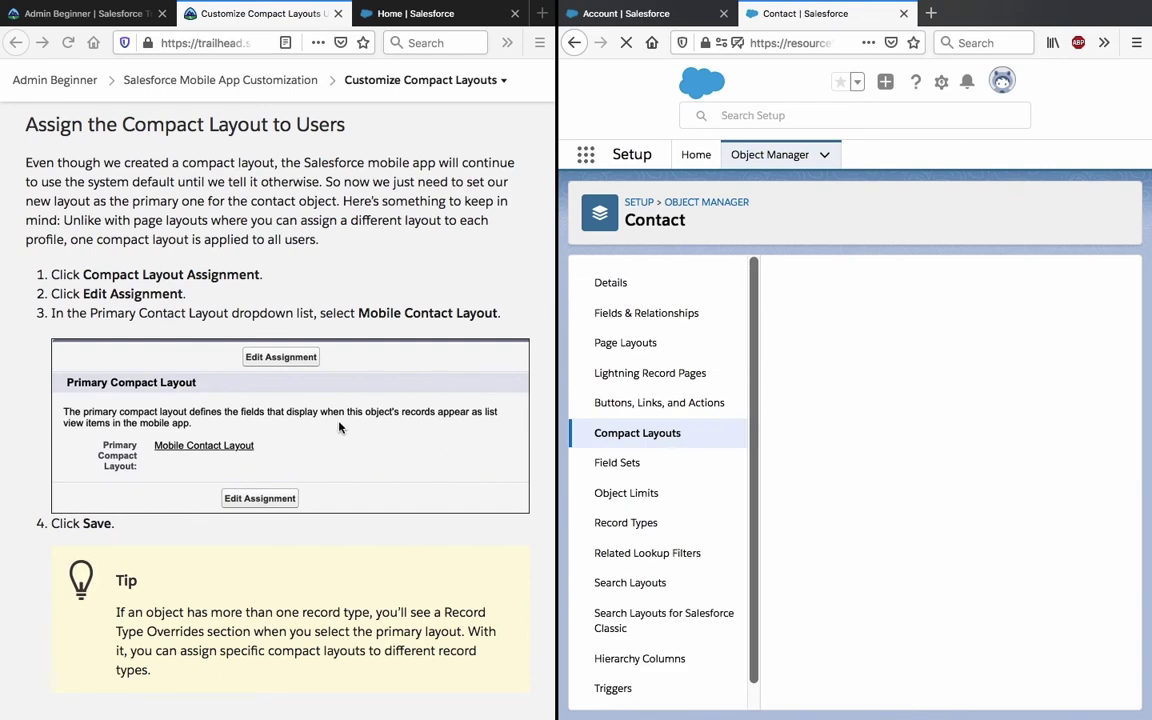
pyautogui.scroll(-4, 337, 427)
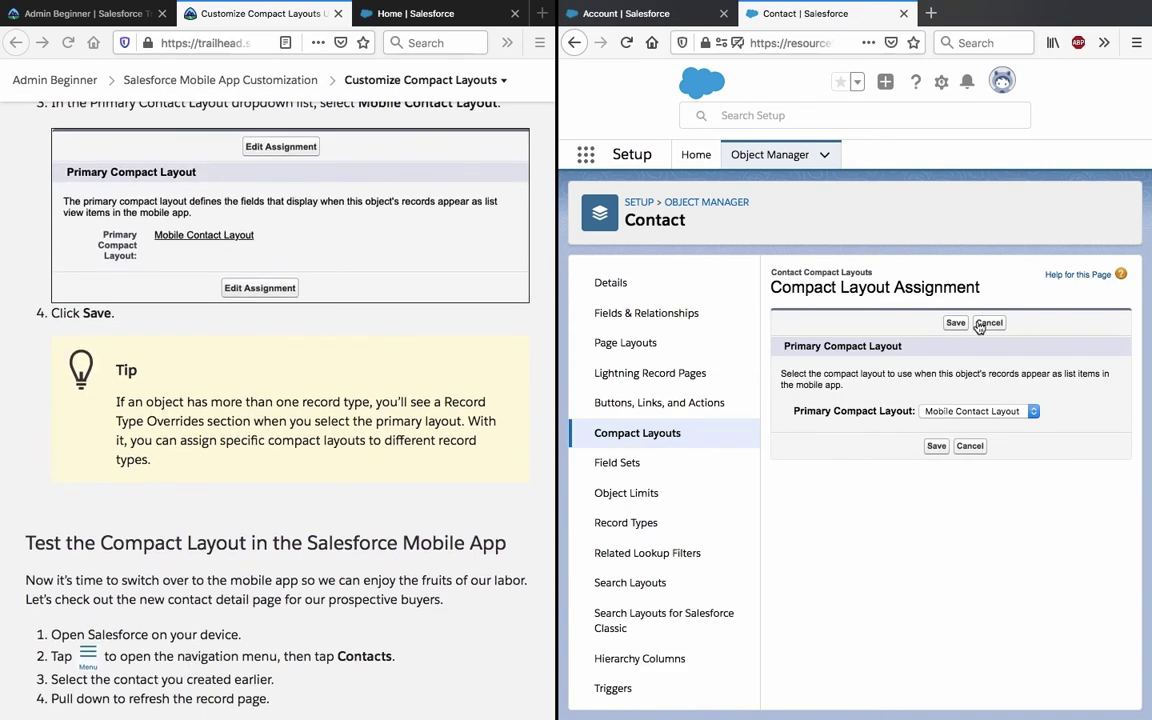
pyautogui.click(955, 322)
# - From the Account setup tab's App Launcher, open the Sales app in a new browser tab
pyautogui.scroll(-3, 491, 404)
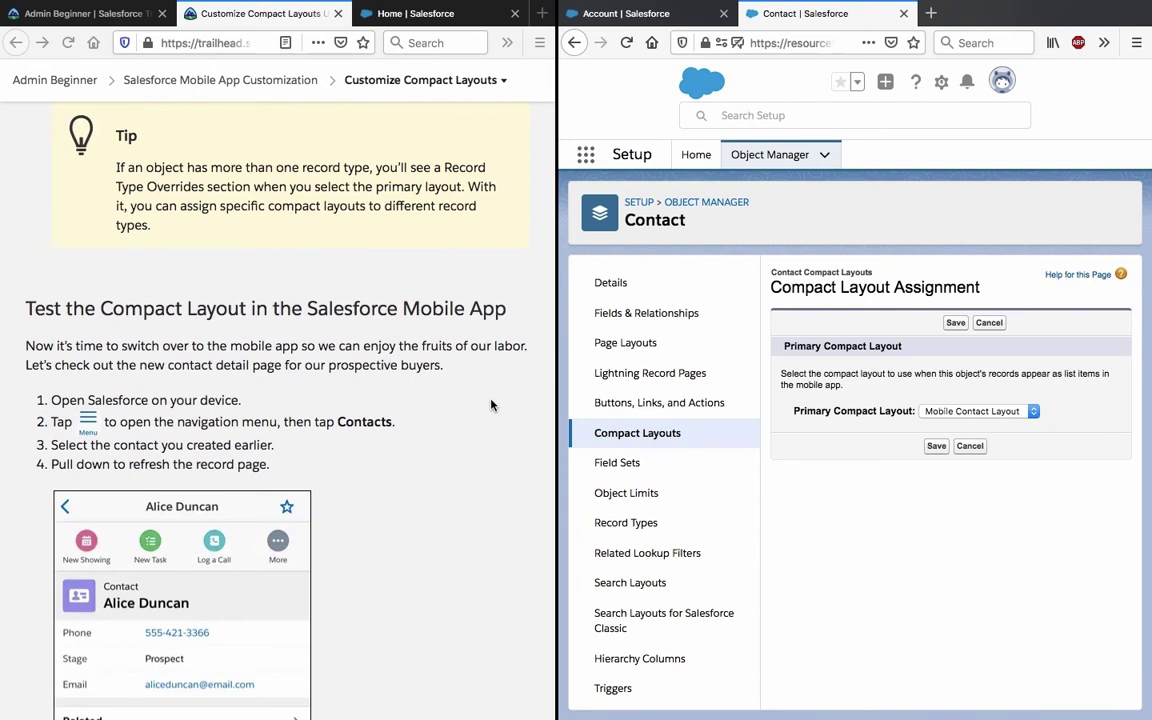
pyautogui.scroll(-2, 491, 404)
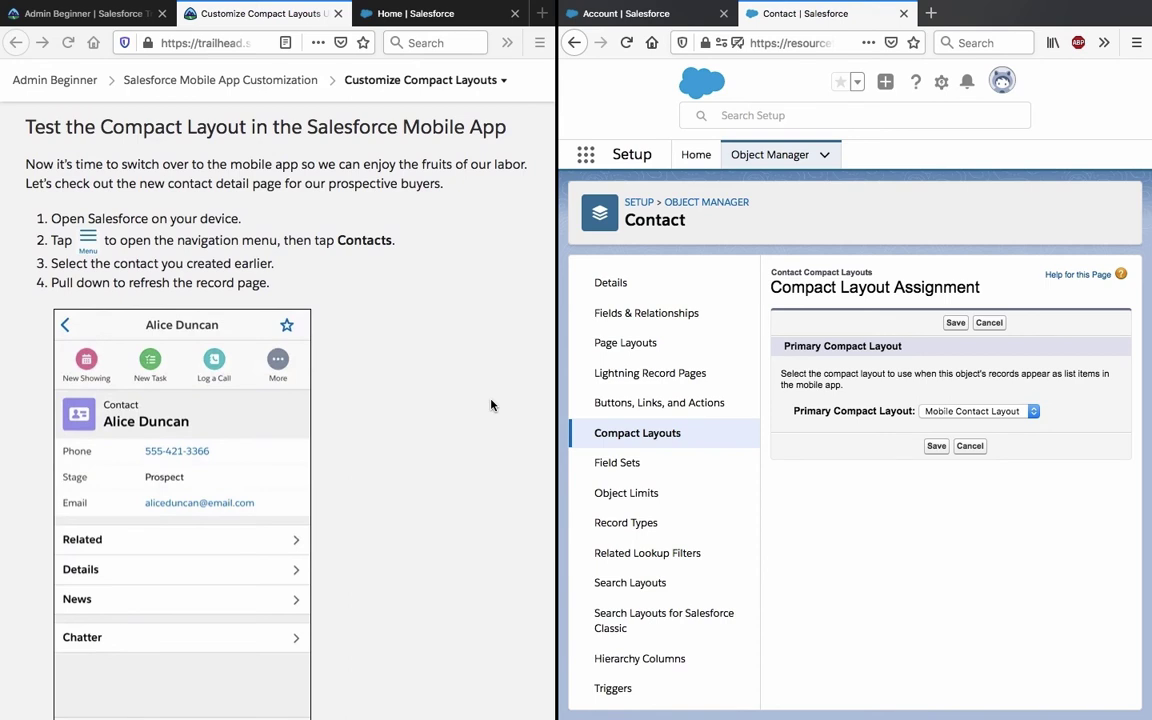
pyautogui.click(931, 13)
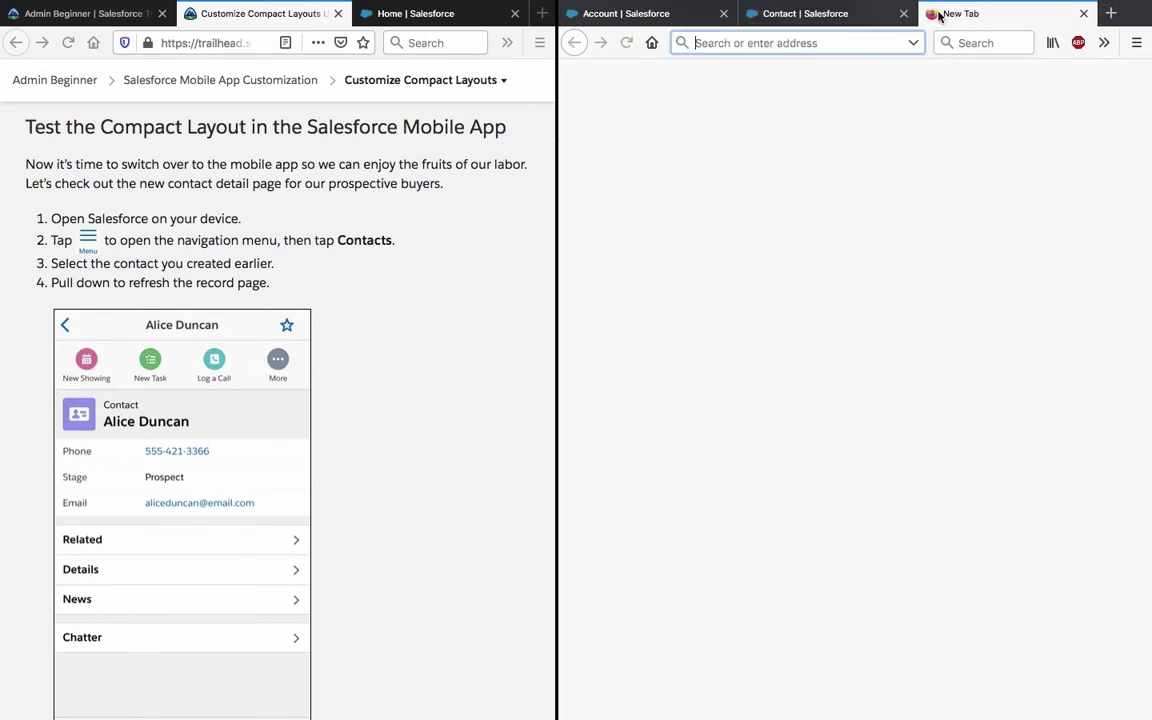
pyautogui.click(810, 15)
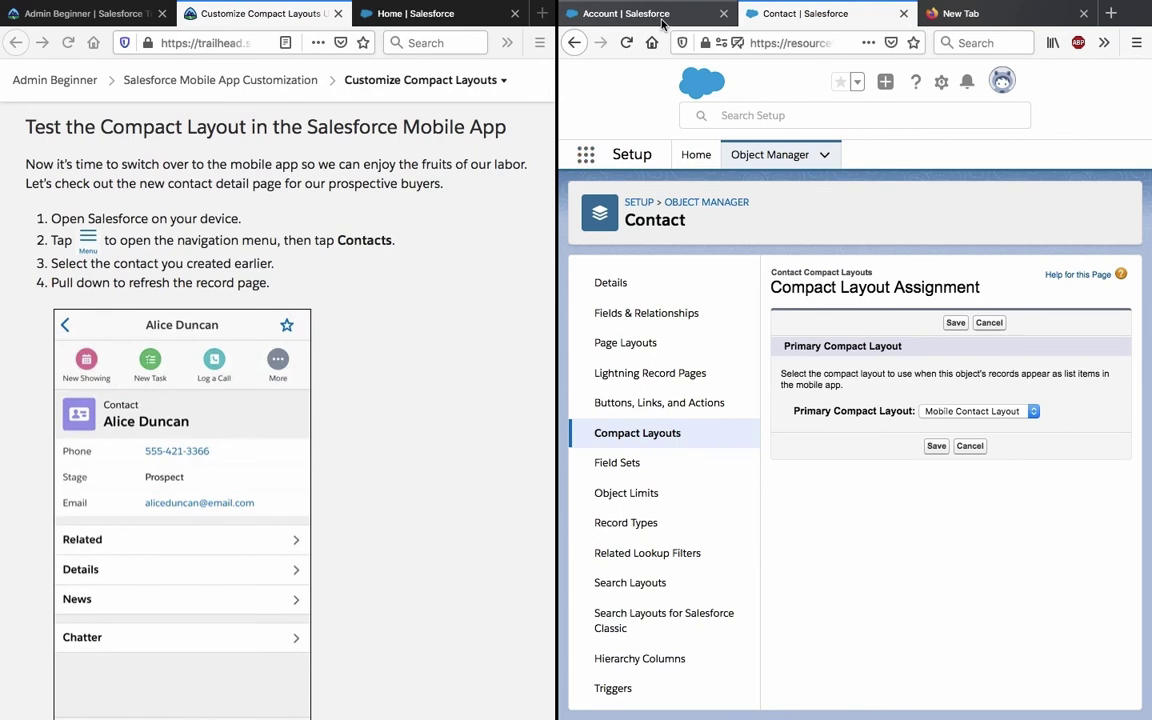
pyautogui.click(598, 18)
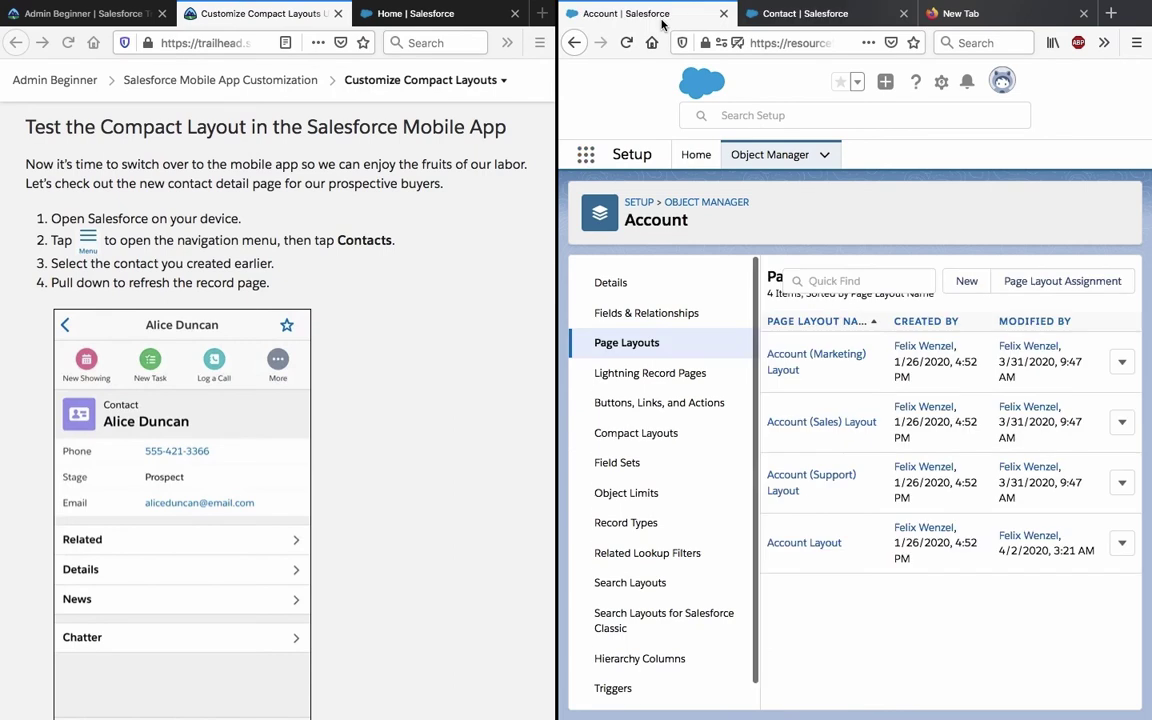
pyautogui.click(587, 160)
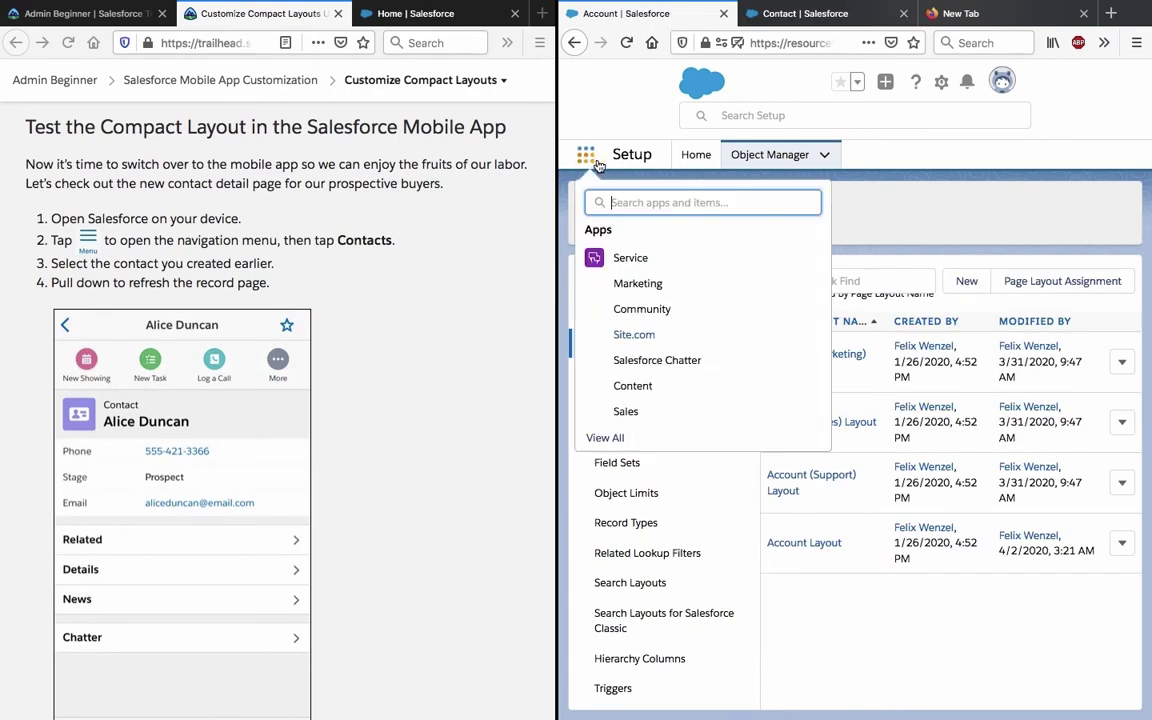
pyautogui.rightClick(632, 424)
pyautogui.click(655, 431)
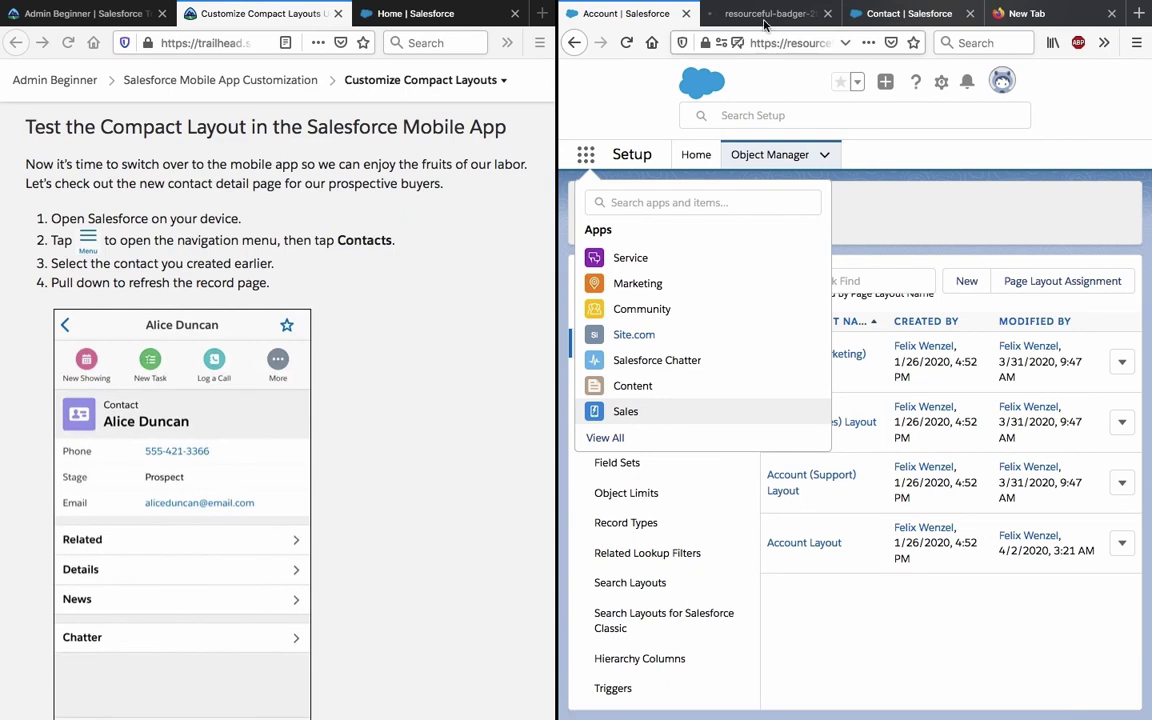
pyautogui.click(765, 20)
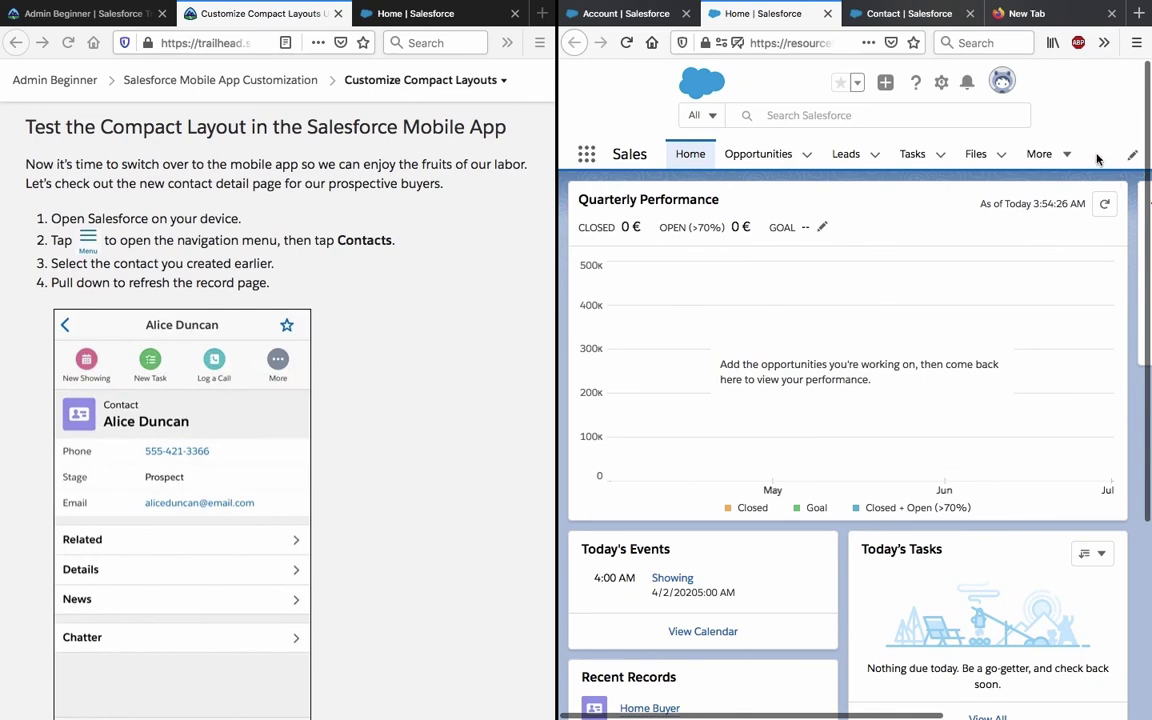
# - Open the Home Buyer contact from the Contacts list and widen the Salesforce window
pyautogui.click(1064, 154)
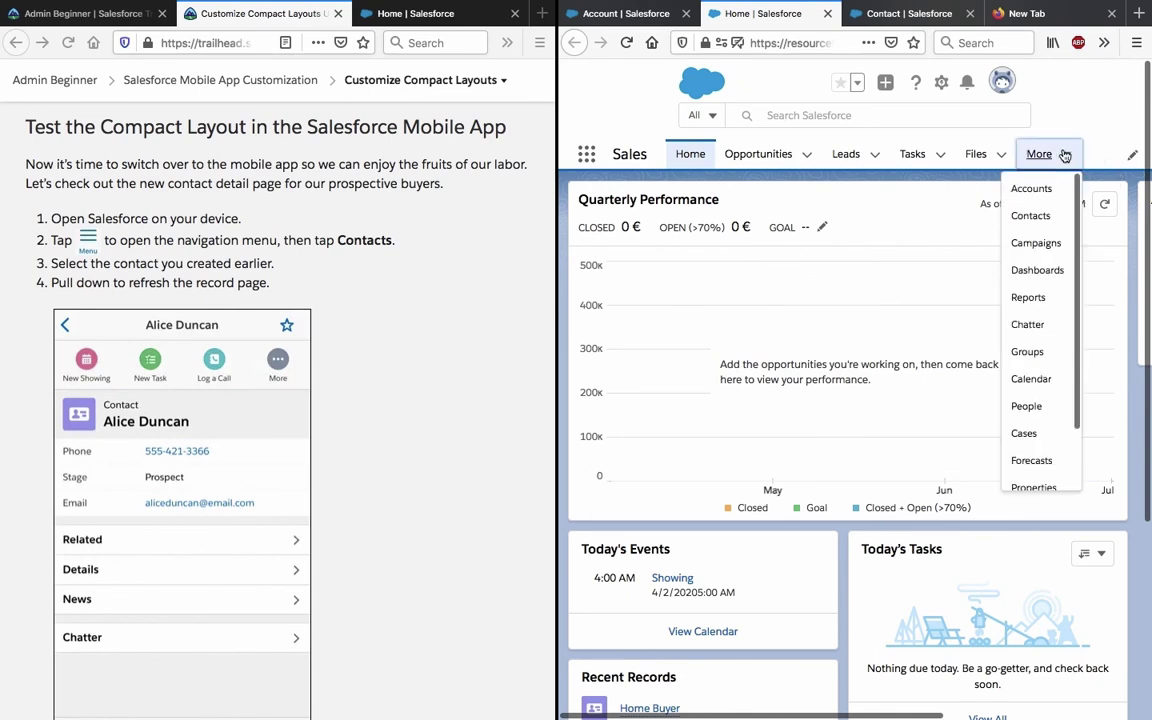
pyautogui.click(1035, 216)
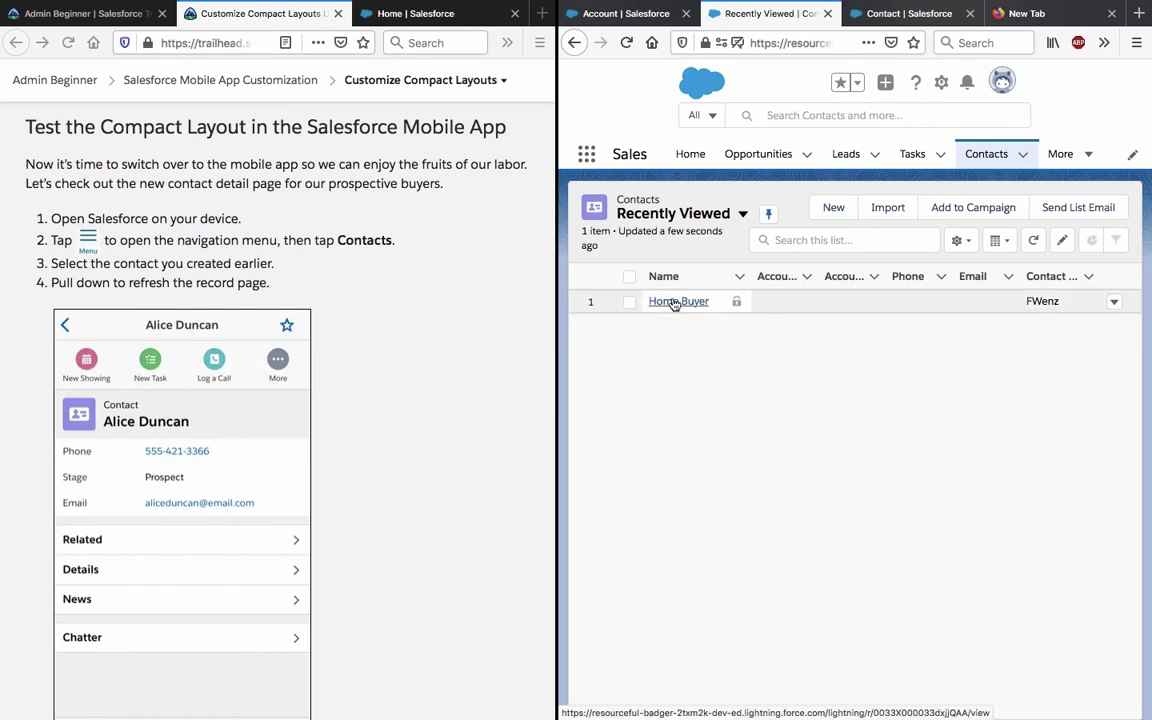
pyautogui.click(675, 302)
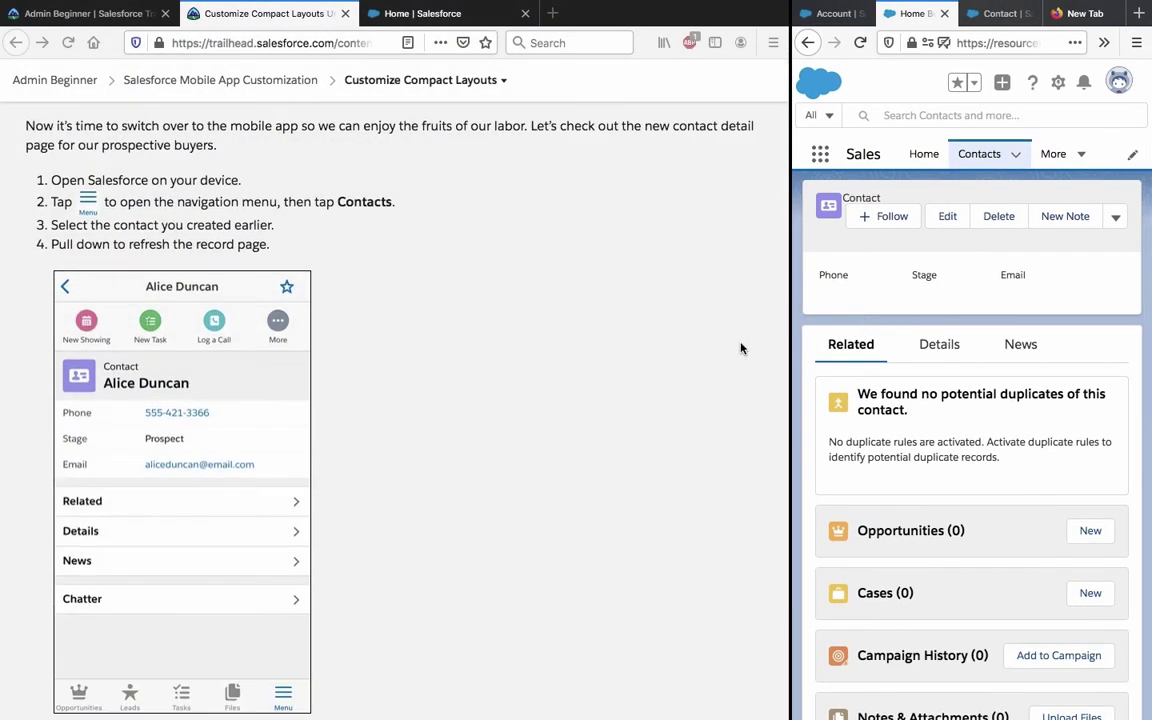
pyautogui.moveTo(790, 386); pyautogui.dragTo(558, 413)
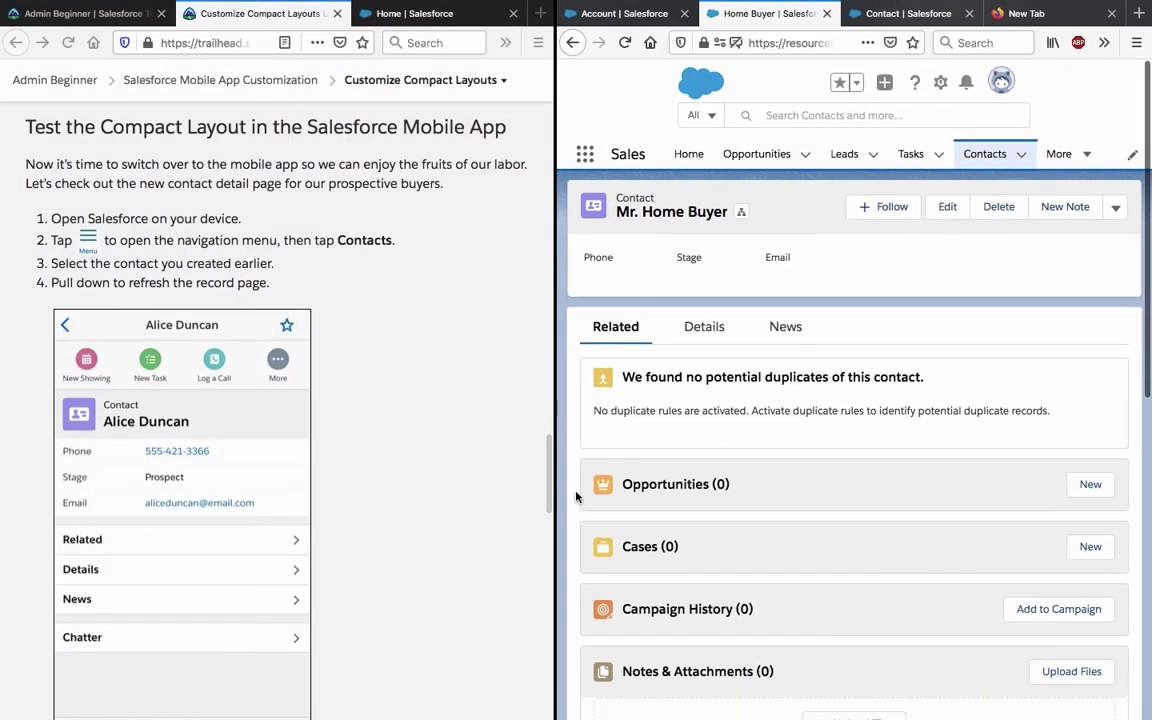
pyautogui.moveTo(1017, 5)
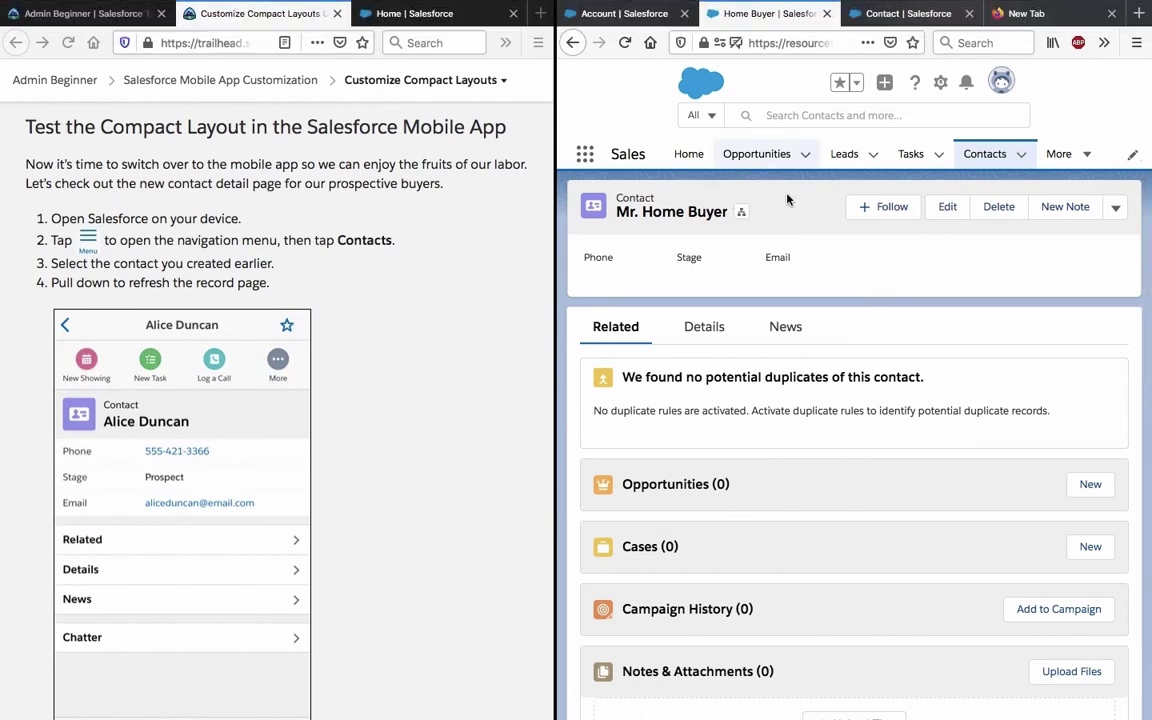
# - Detach the Home Buyer record tab into its own browser window
pyautogui.rightClick(776, 16)
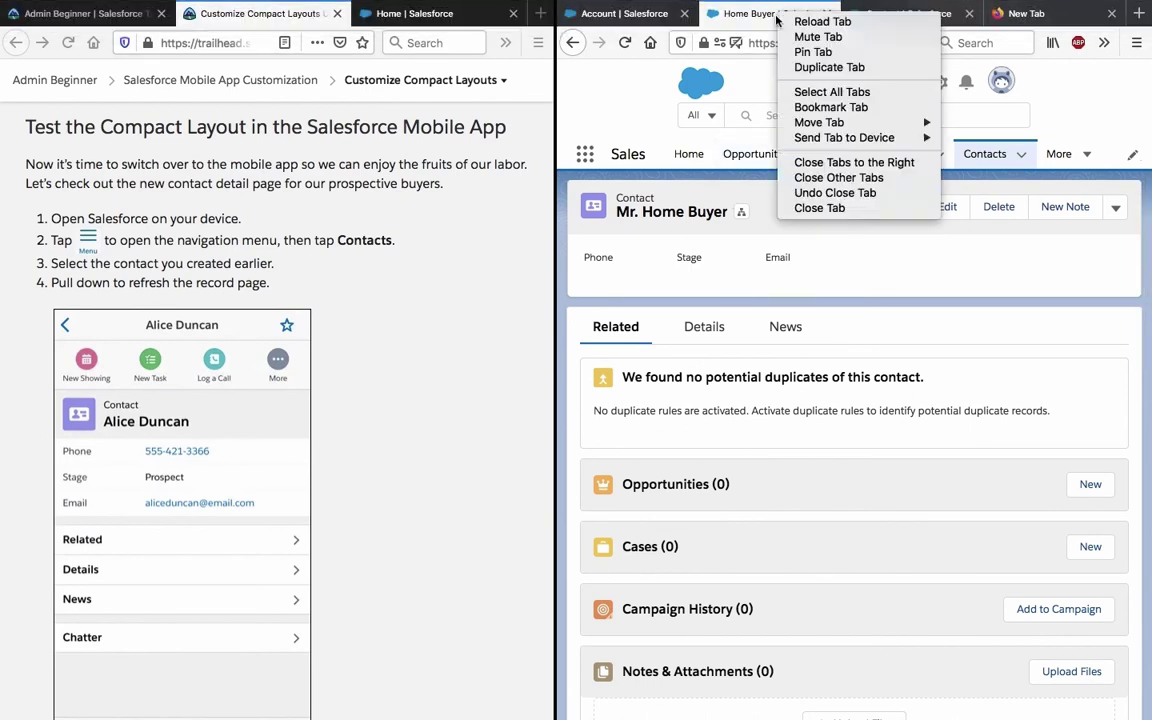
pyautogui.press('Escape')
pyautogui.moveTo(792, 16); pyautogui.dragTo(1020, 5)
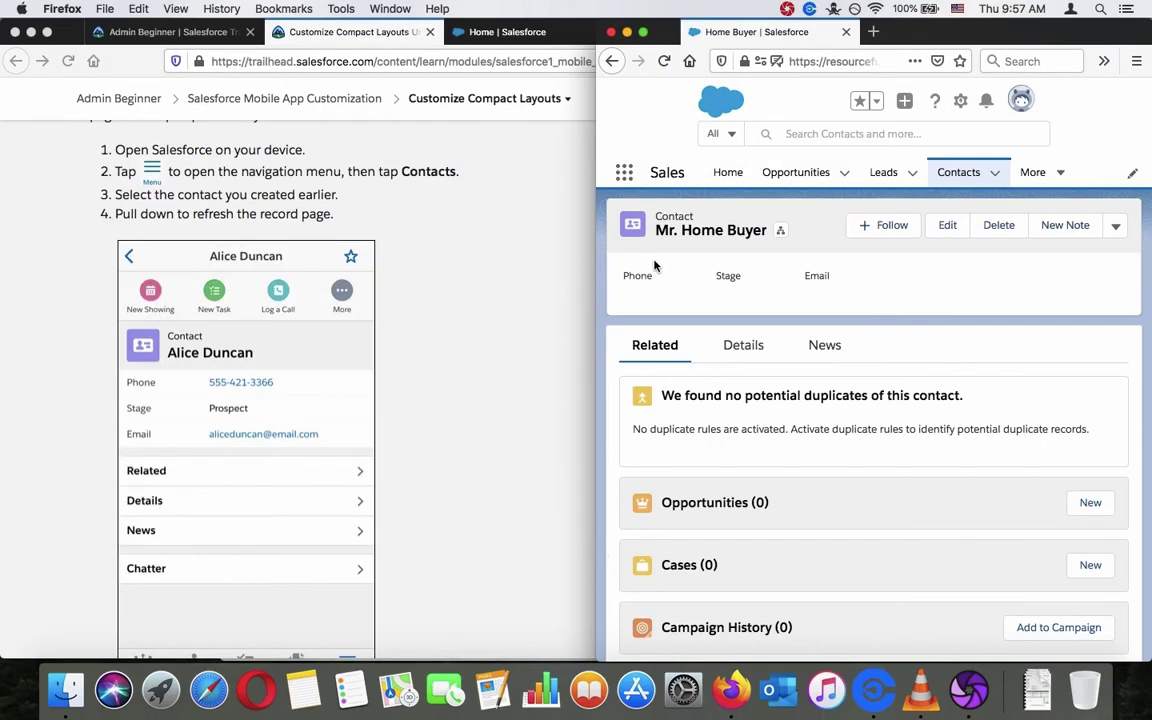
# - Check the header's Phone, Stage and Email labels against the lesson's mobile-testing steps
pyautogui.doubleClick(635, 277)
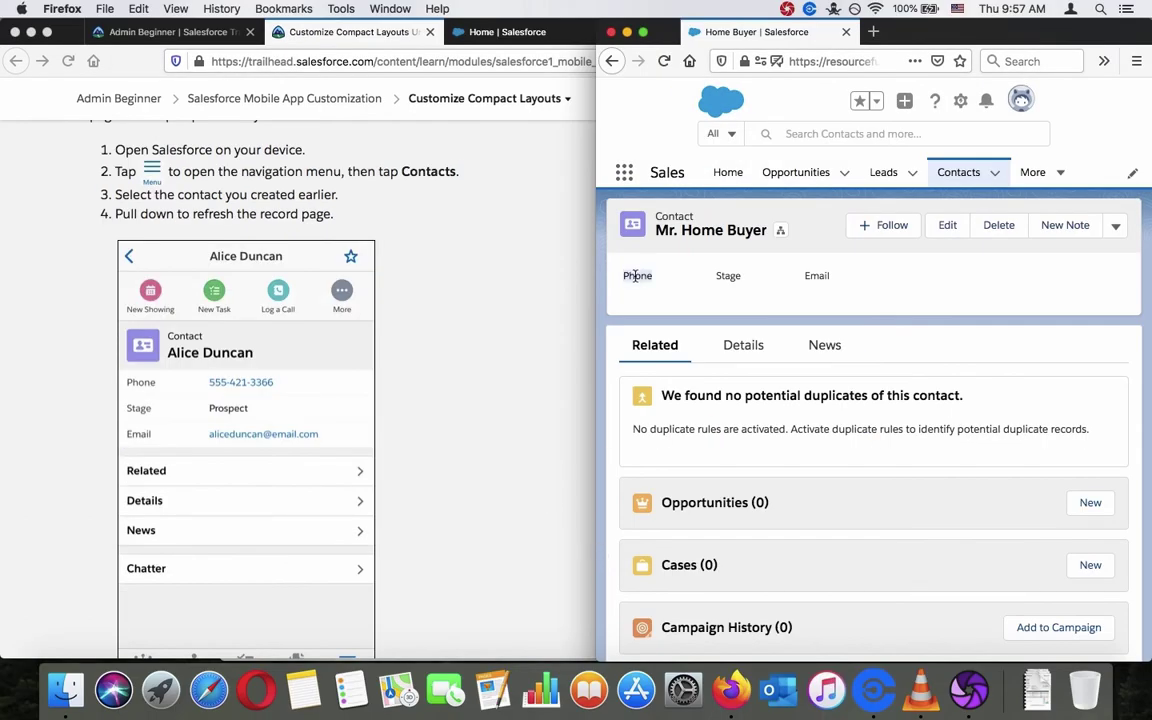
pyautogui.doubleClick(728, 276)
pyautogui.doubleClick(812, 276)
pyautogui.click(698, 273)
pyautogui.scroll(10, 501, 324)
pyautogui.scroll(5, 501, 324)
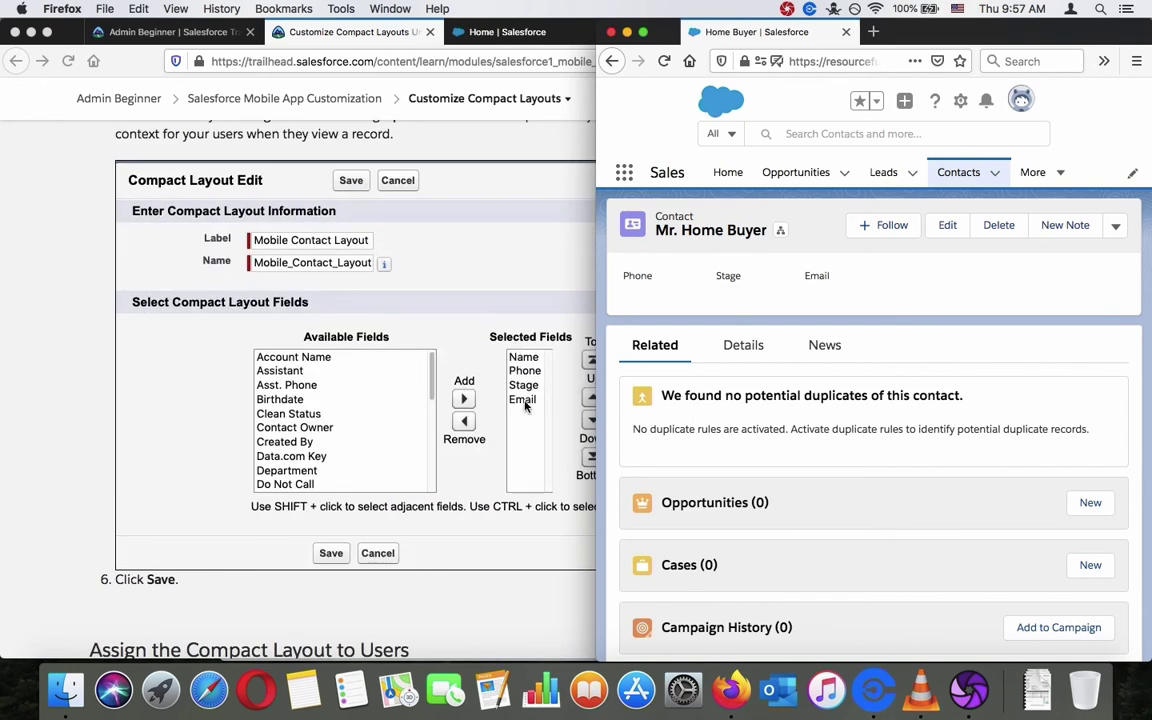
pyautogui.scroll(-10, 524, 405)
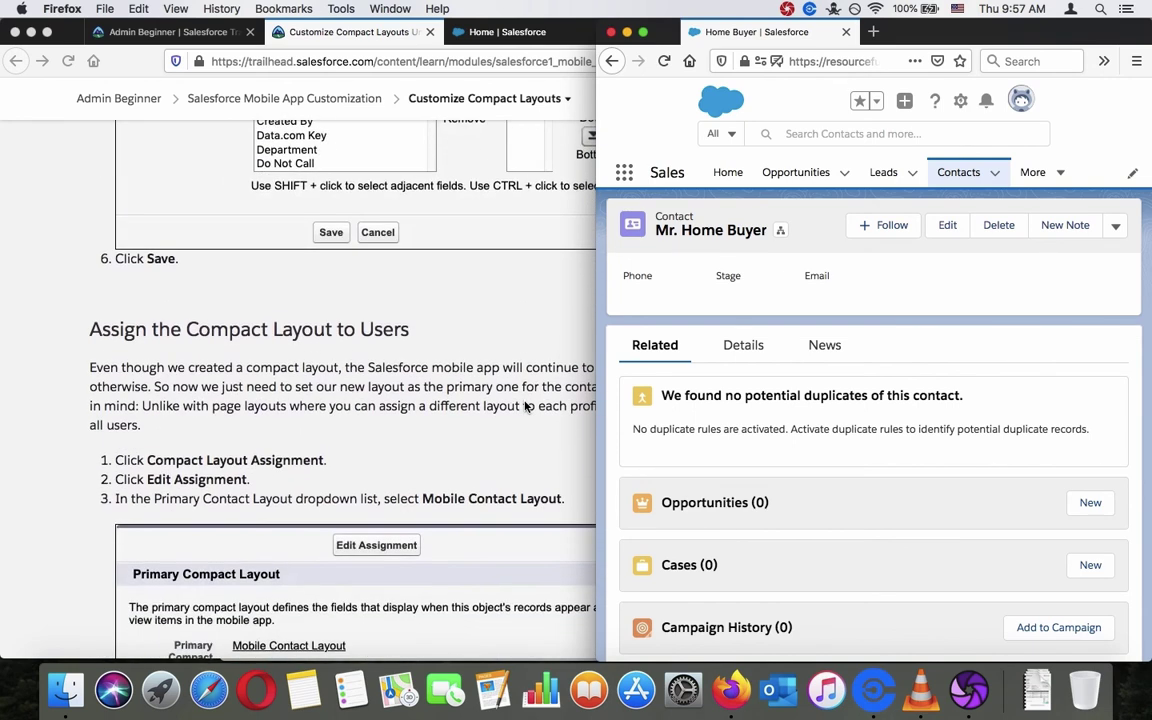
pyautogui.scroll(-5, 524, 405)
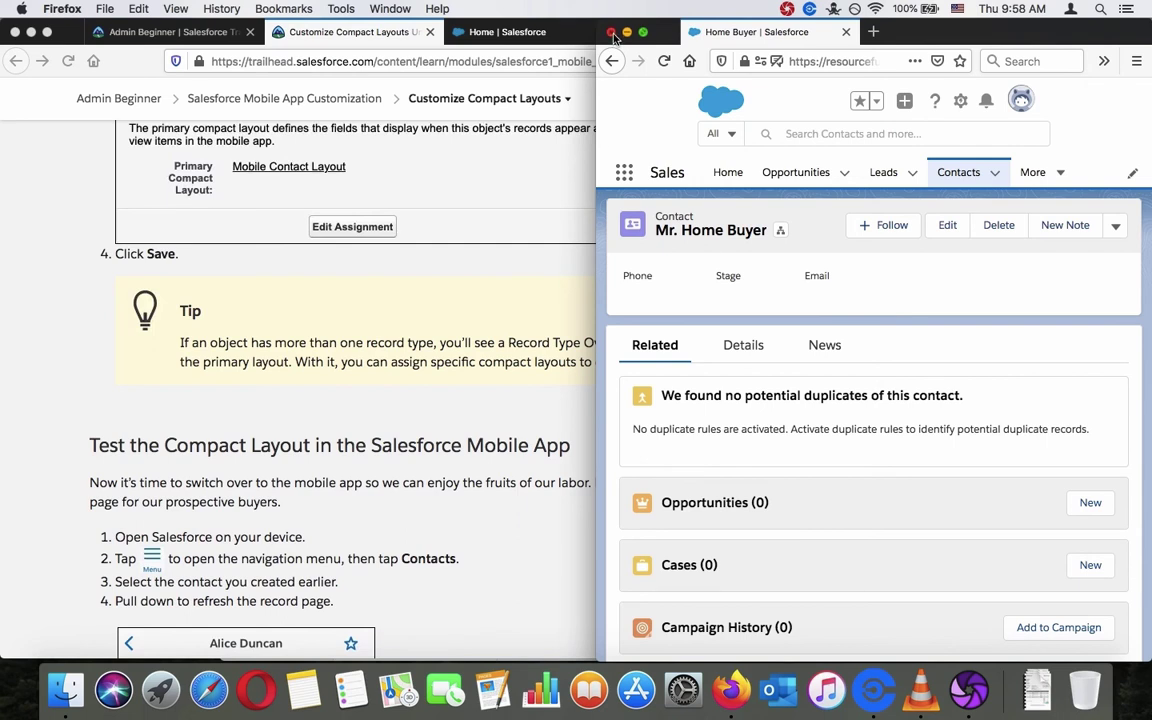
pyautogui.scroll(-10, 442, 327)
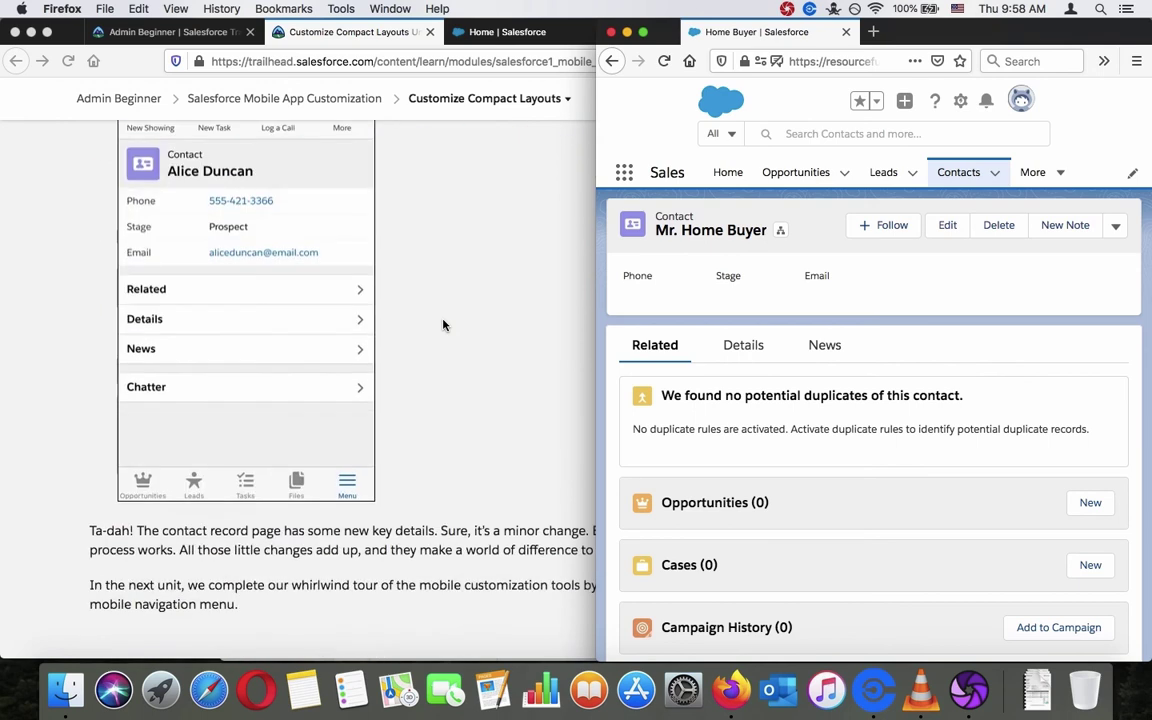
# - Bring the Trailhead unit forward and scroll to the Mobile Account Layout Hands-on Challenge
pyautogui.scroll(-3, 443, 325)
pyautogui.scroll(4, 443, 325)
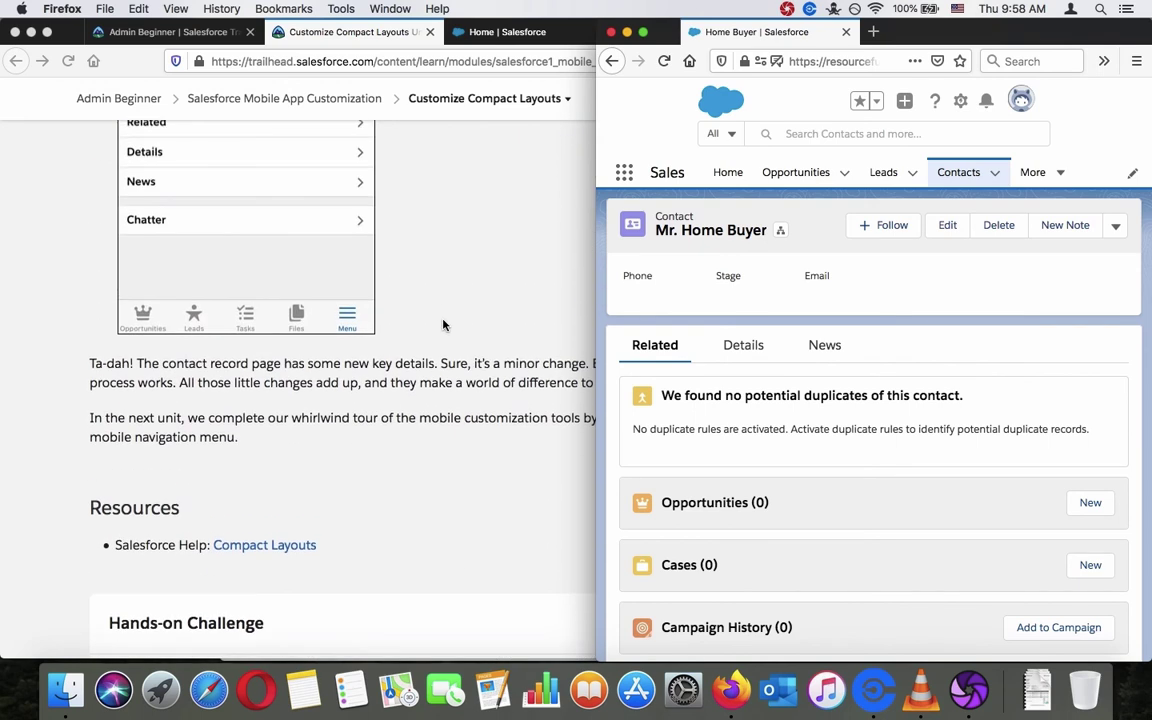
pyautogui.click(443, 325)
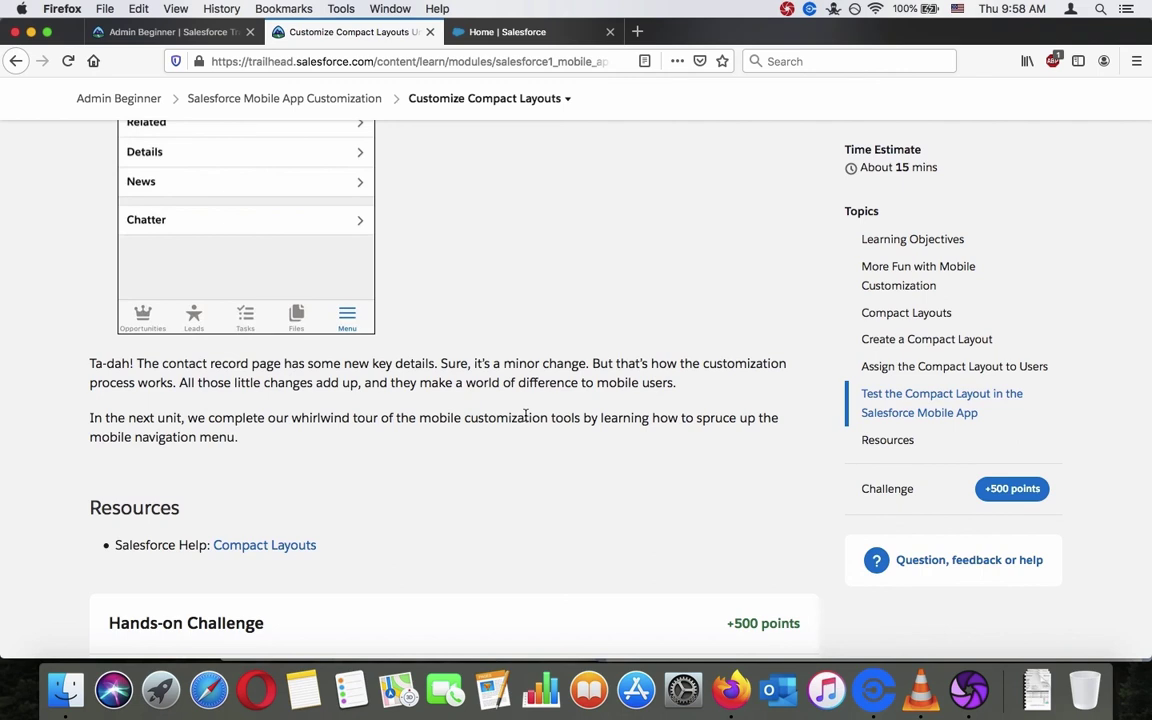
pyautogui.scroll(-5, 525, 415)
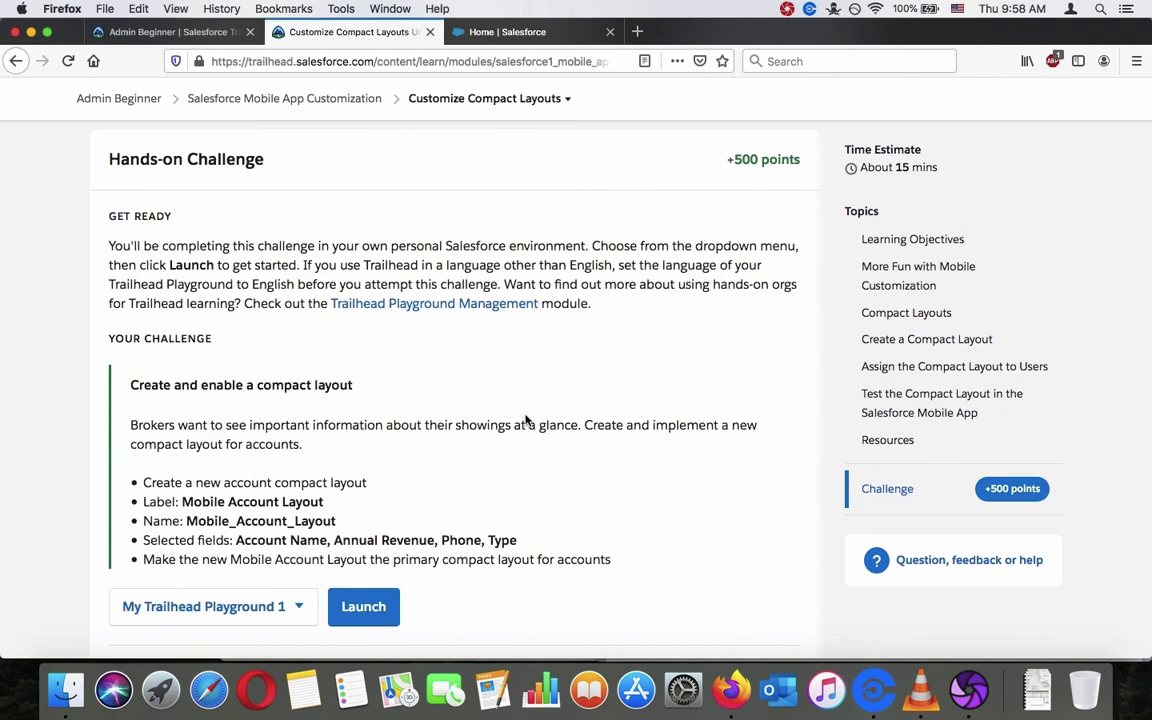
pyautogui.click(514, 32)
# - Start a new compact layout on the Account object
pyautogui.click(384, 34)
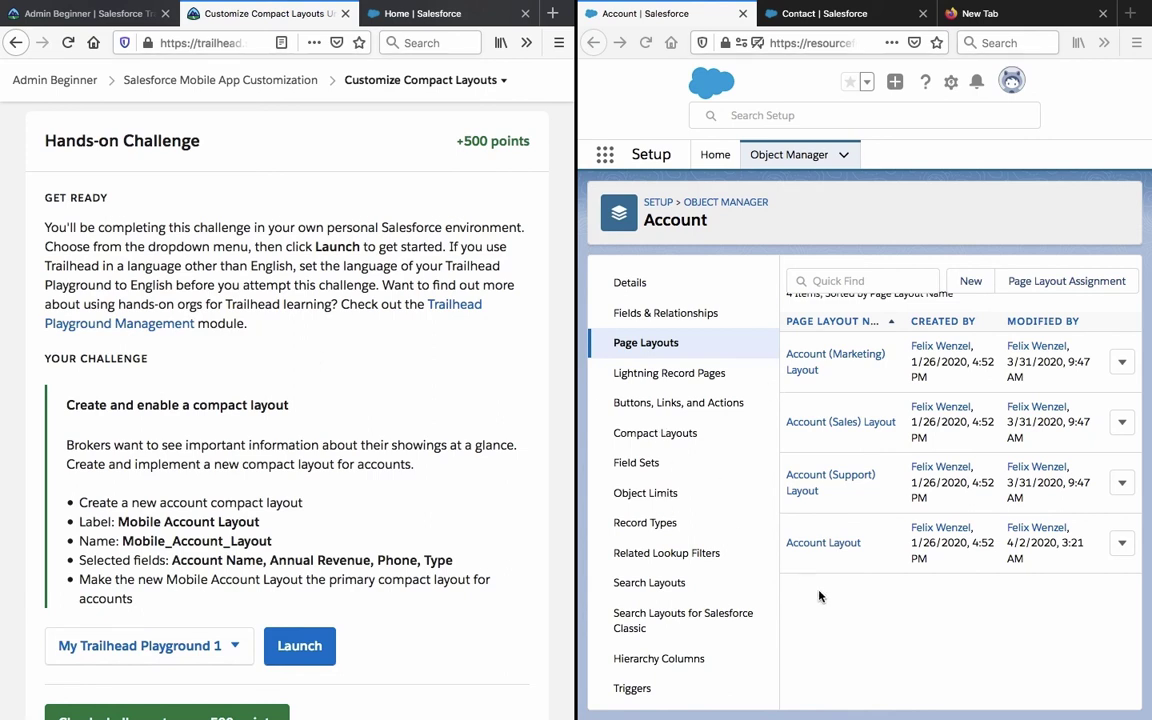
pyautogui.click(674, 432)
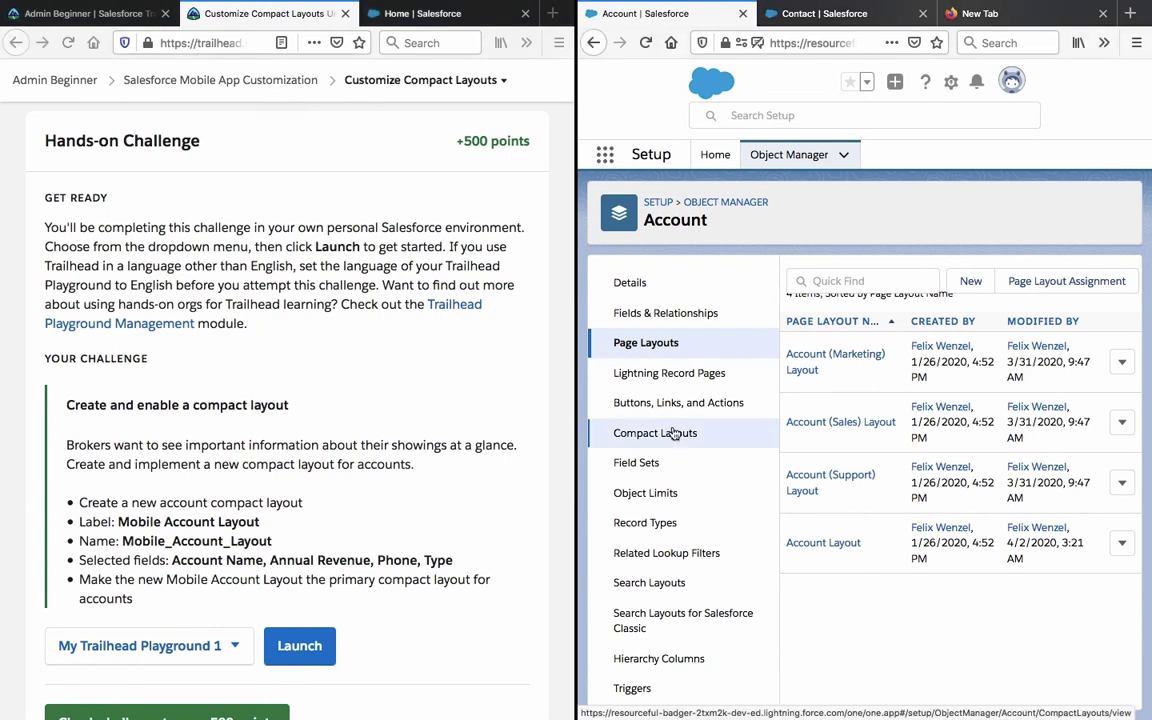
pyautogui.click(672, 432)
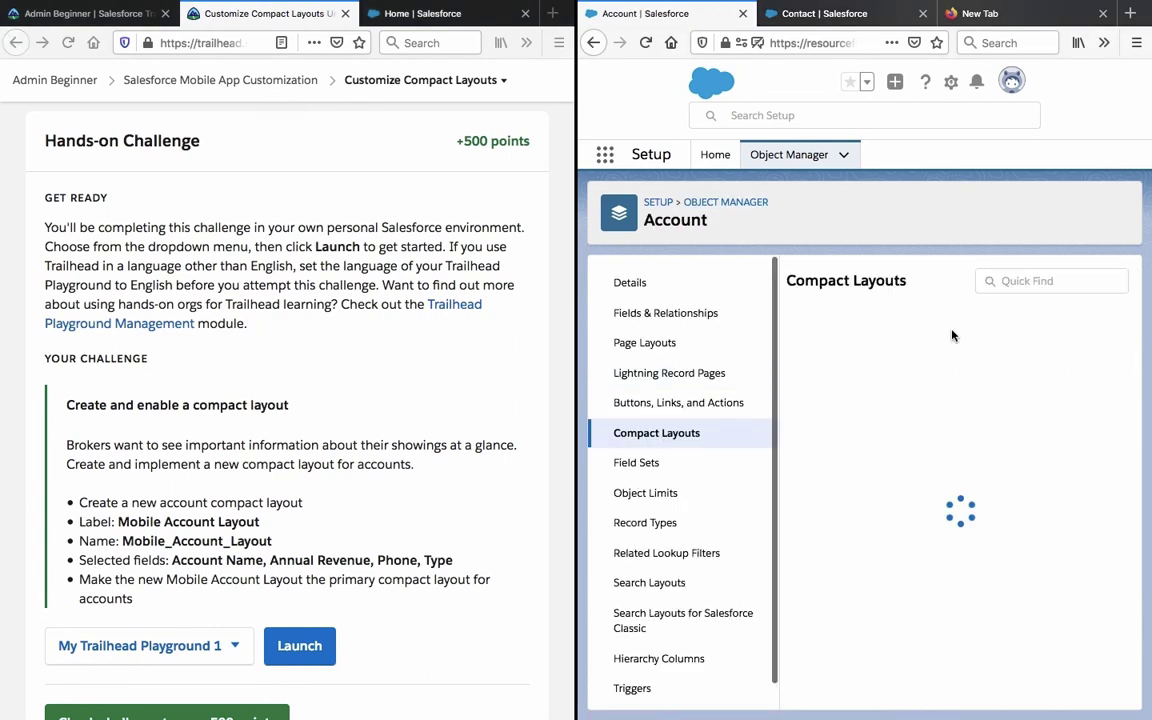
pyautogui.click(971, 283)
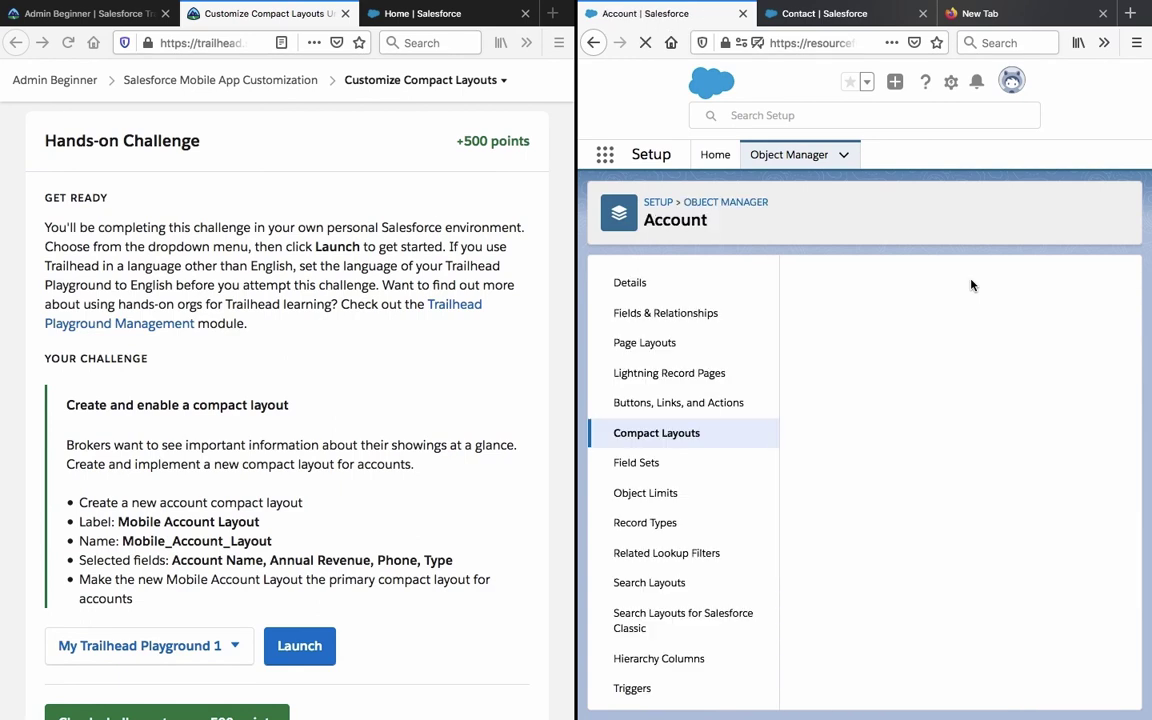
# - Copy 'Mobile Account Layout' from the challenge into Label so Name fills as Mobile_Account_Layout
pyautogui.click(241, 468)
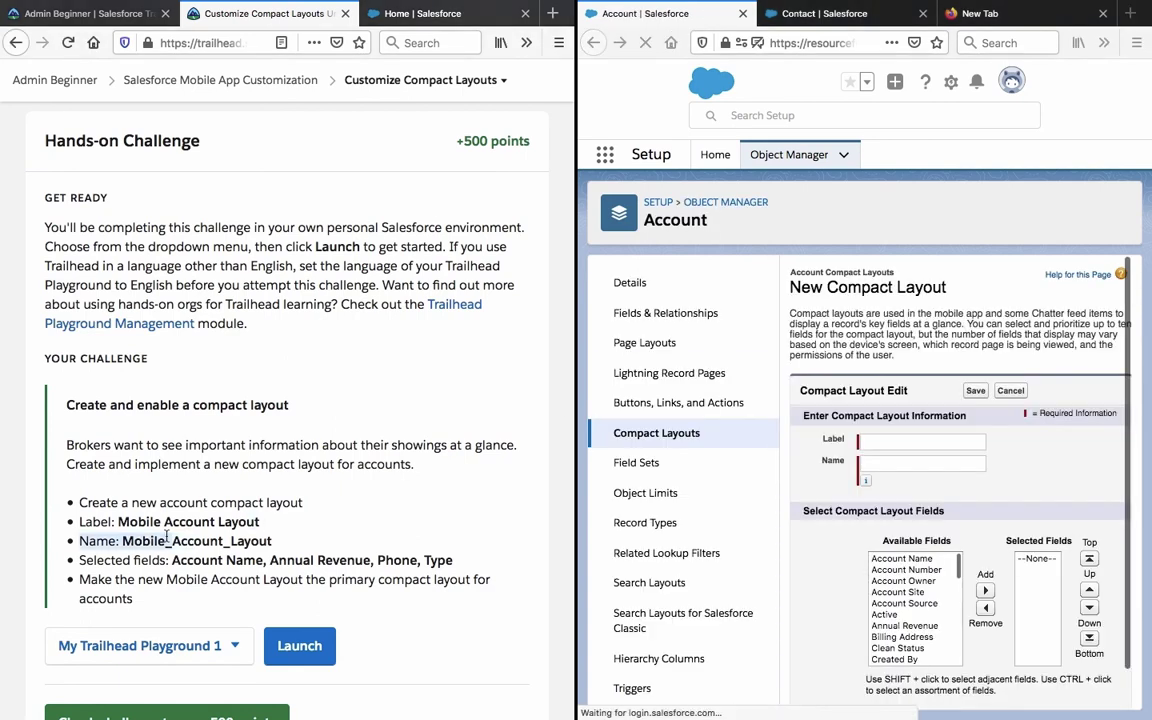
pyautogui.moveTo(118, 521); pyautogui.dragTo(260, 522)
pyautogui.hotkey('ctrl', 'c')
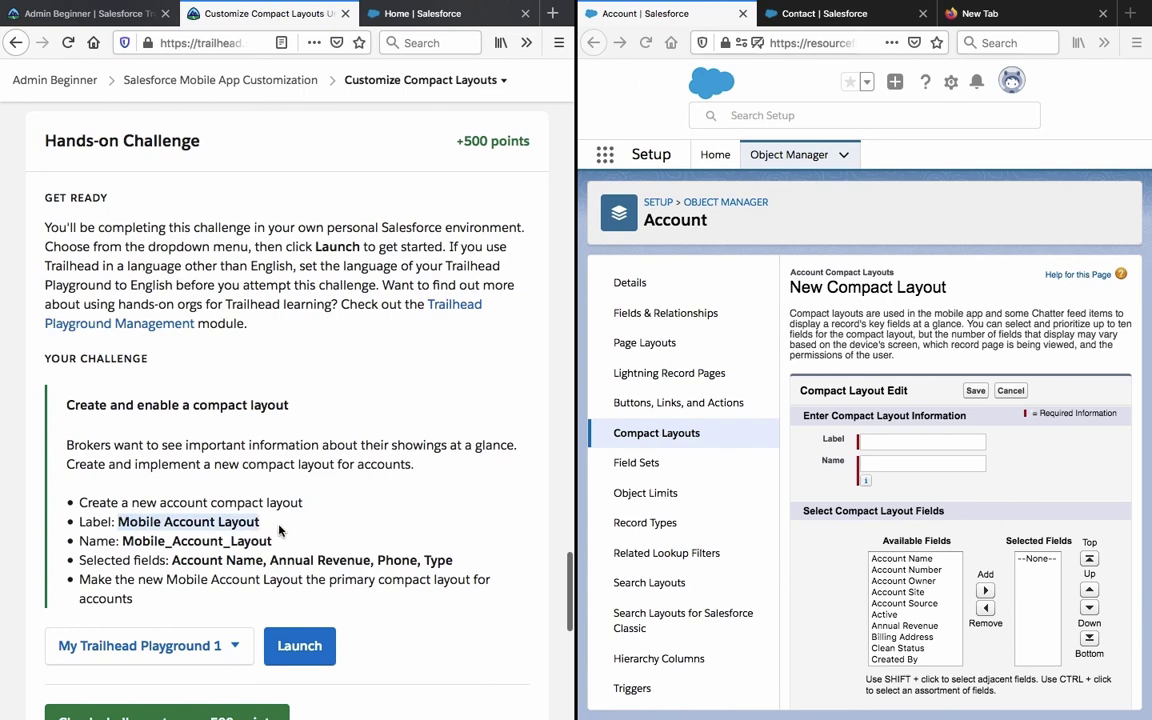
pyautogui.click(881, 442)
pyautogui.hotkey('ctrl', 'v')
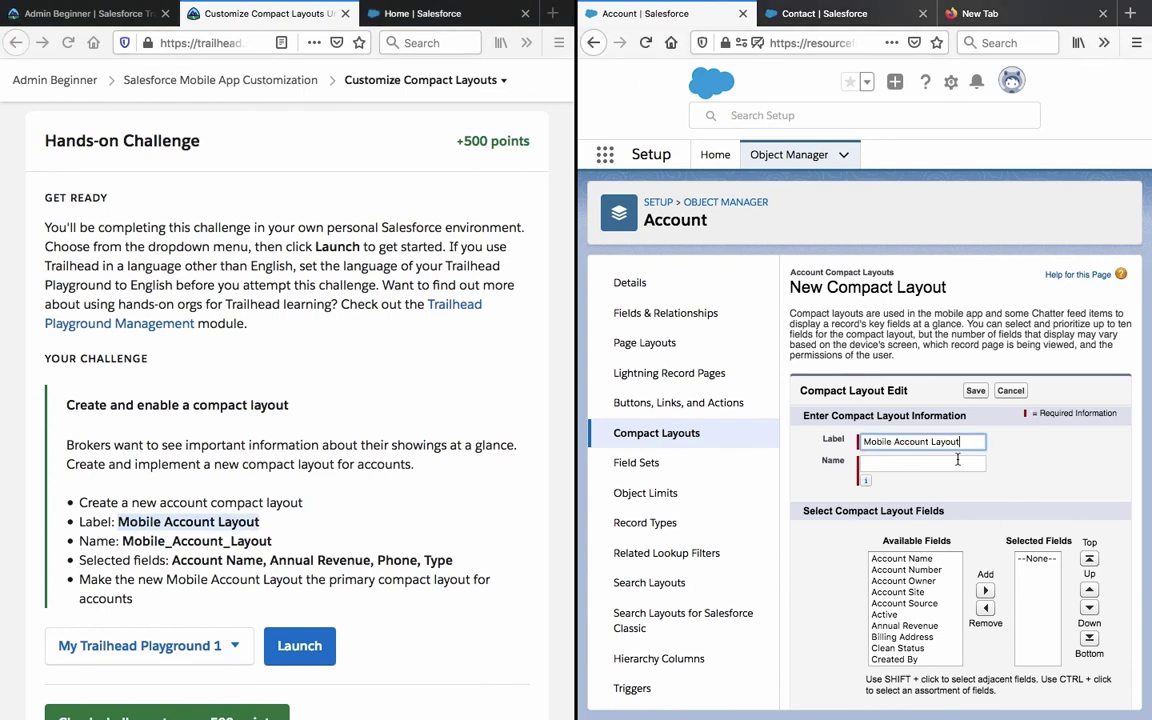
pyautogui.press('Tab')
pyautogui.click(1040, 459)
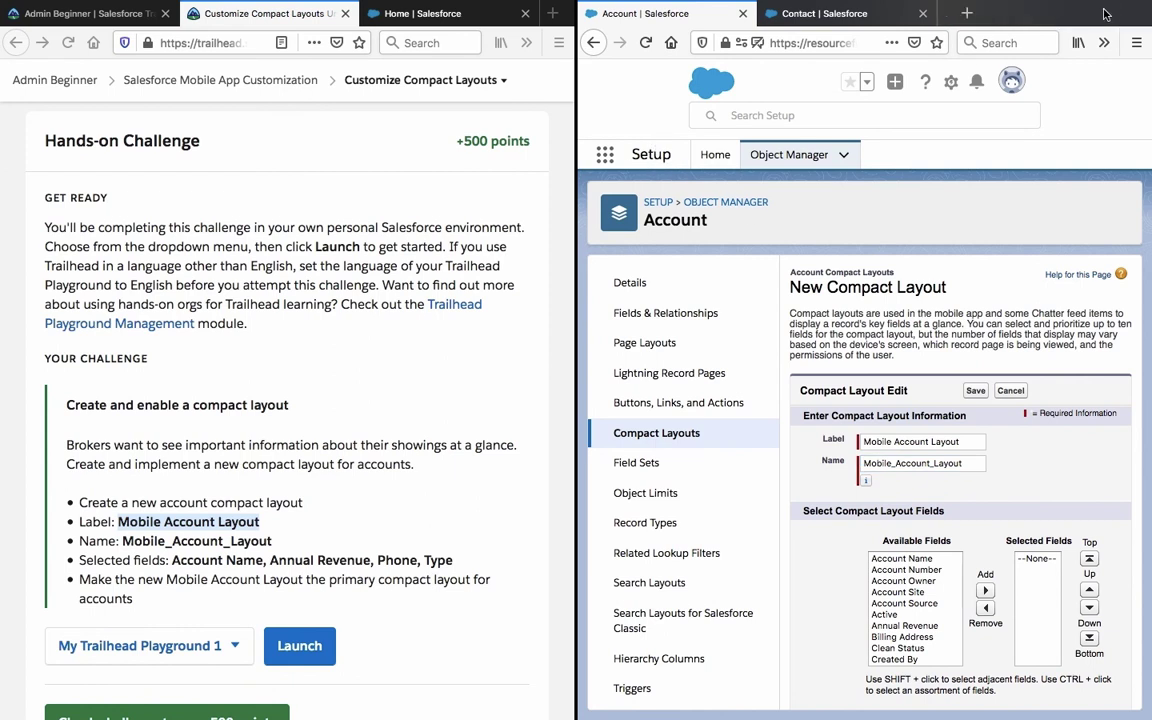
# - Open the Sales app in a new browser tab from the App Launcher
pyautogui.click(604, 157)
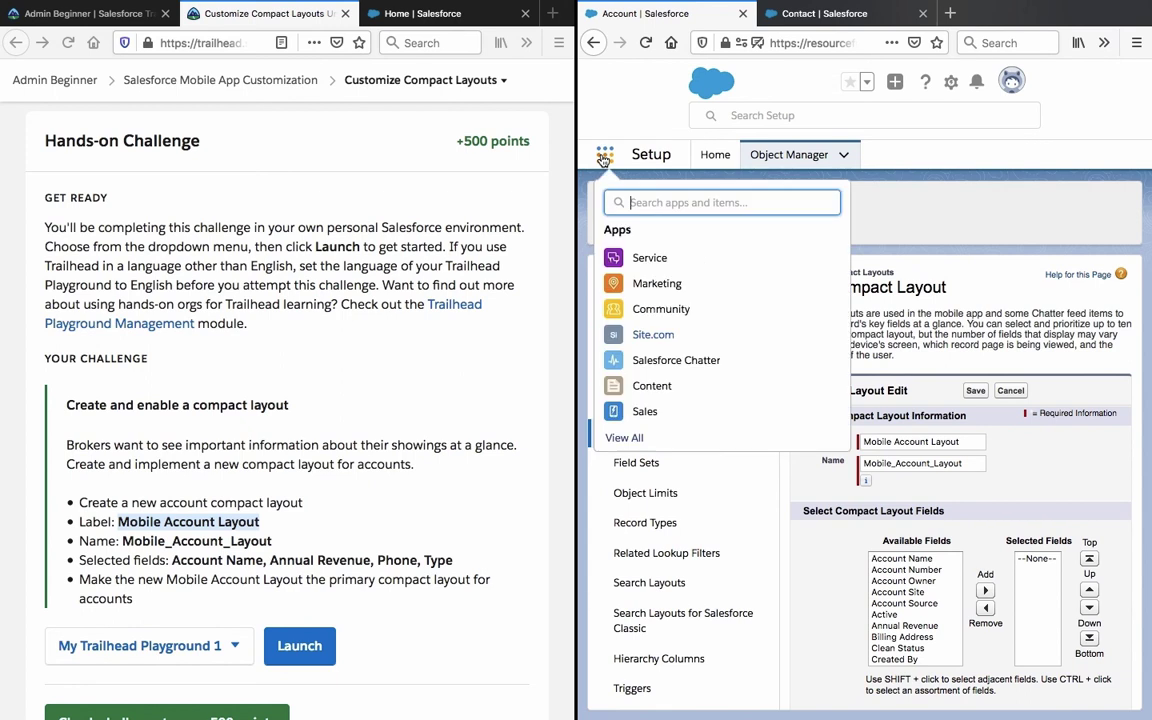
pyautogui.rightClick(645, 414)
pyautogui.click(685, 424)
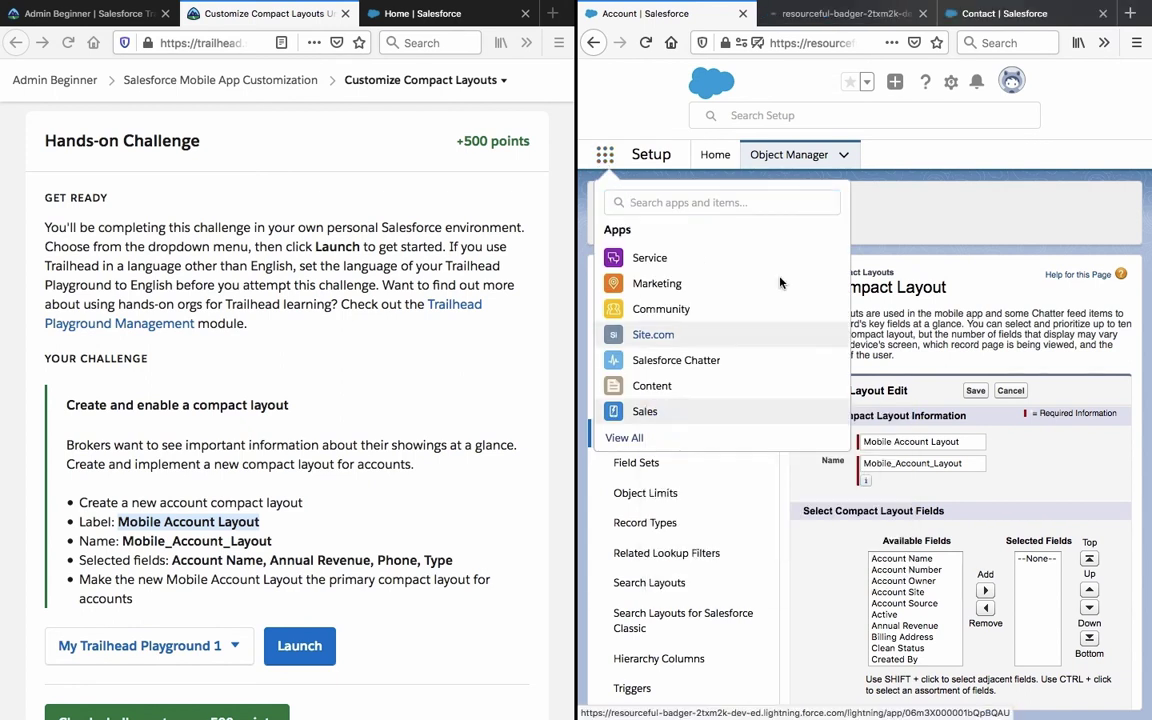
pyautogui.click(849, 13)
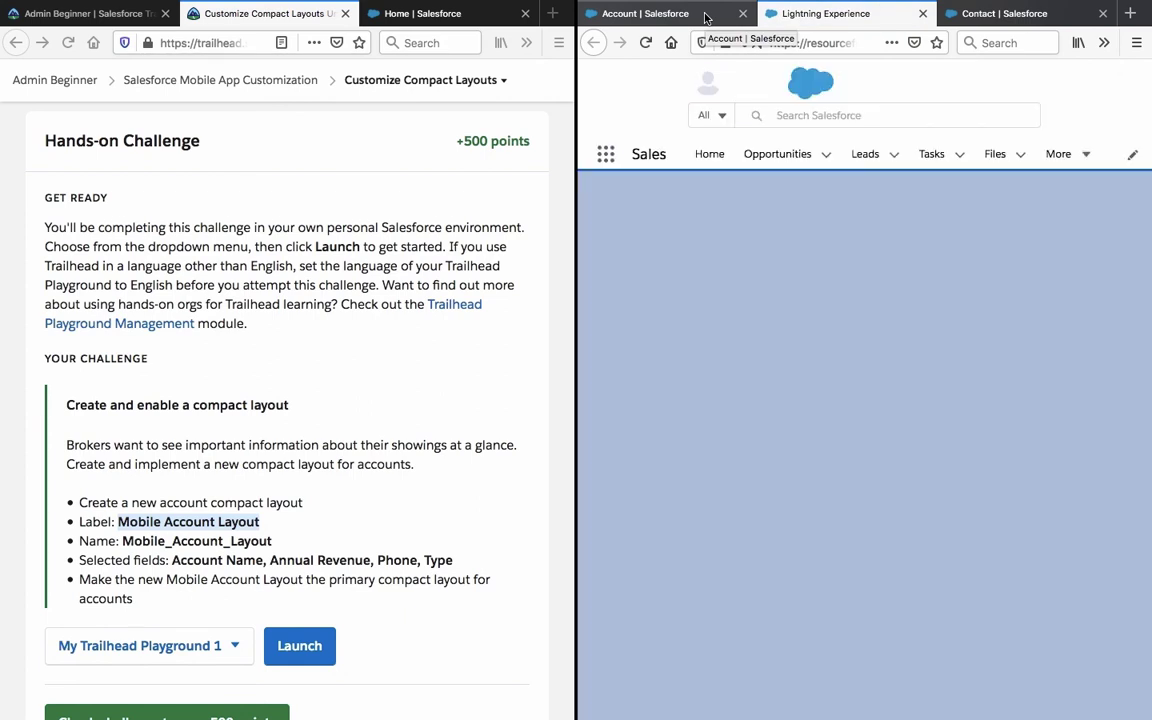
# - Note the challenge's required fields and open the GenePoint account record to view its header
pyautogui.tripleClick(222, 562)
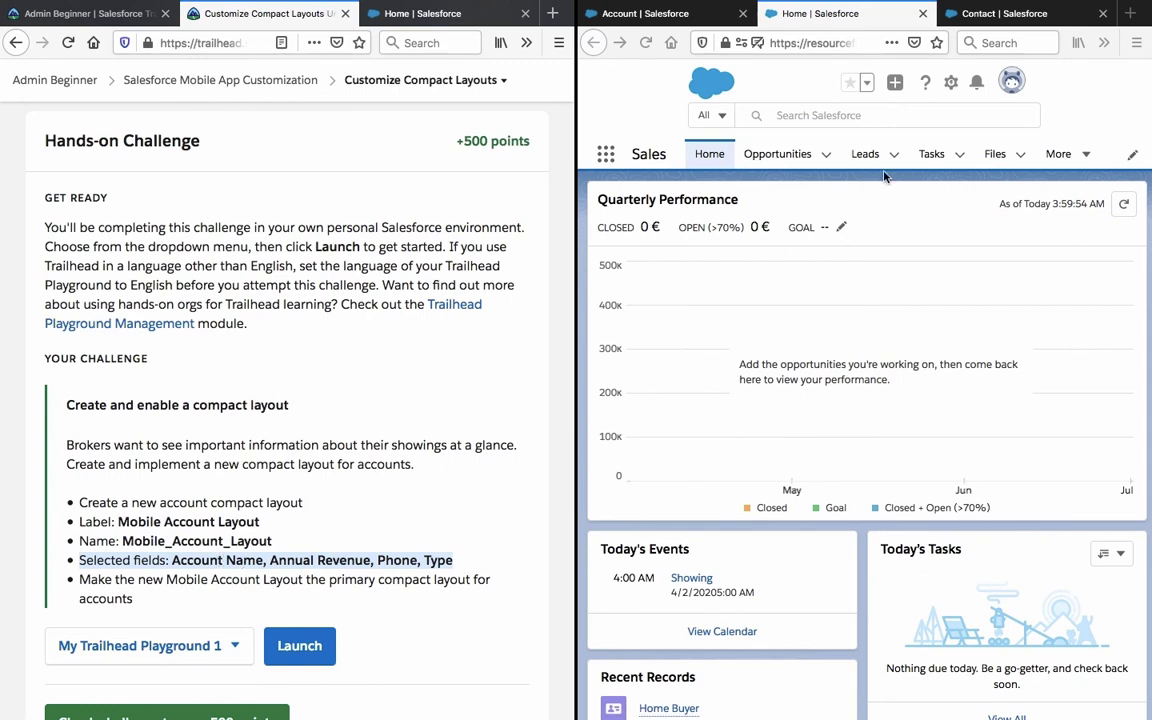
pyautogui.scroll(-3, 960, 270)
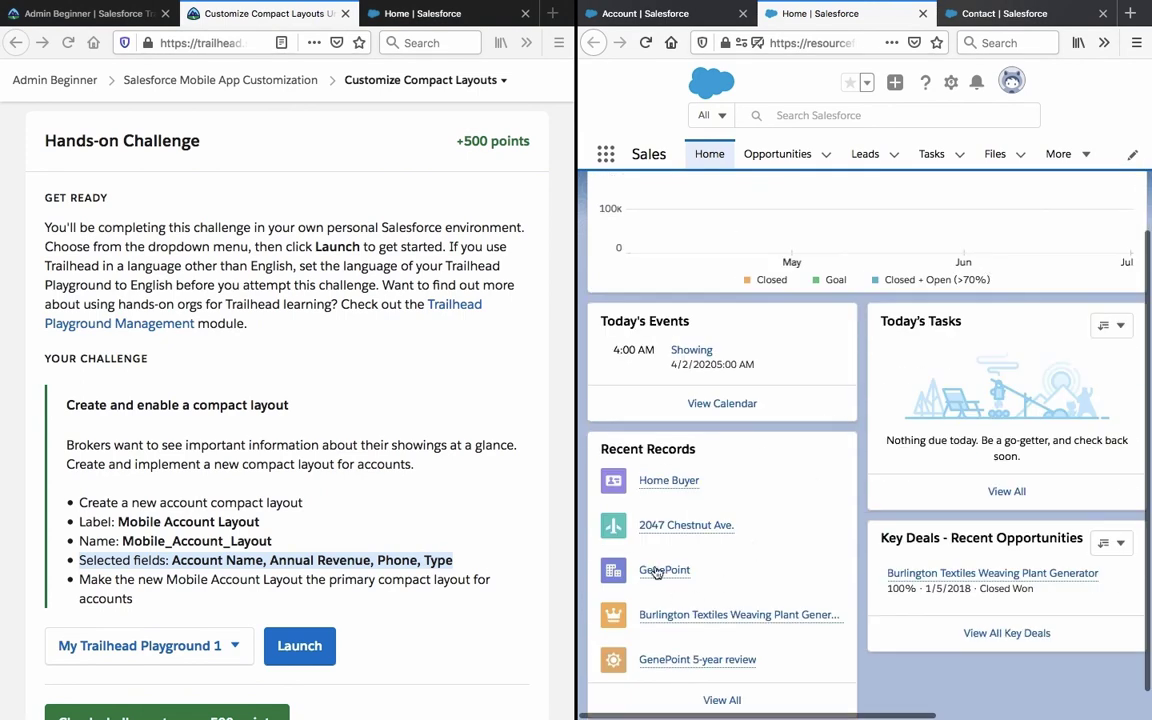
pyautogui.moveTo(667, 571)
pyautogui.click(668, 572)
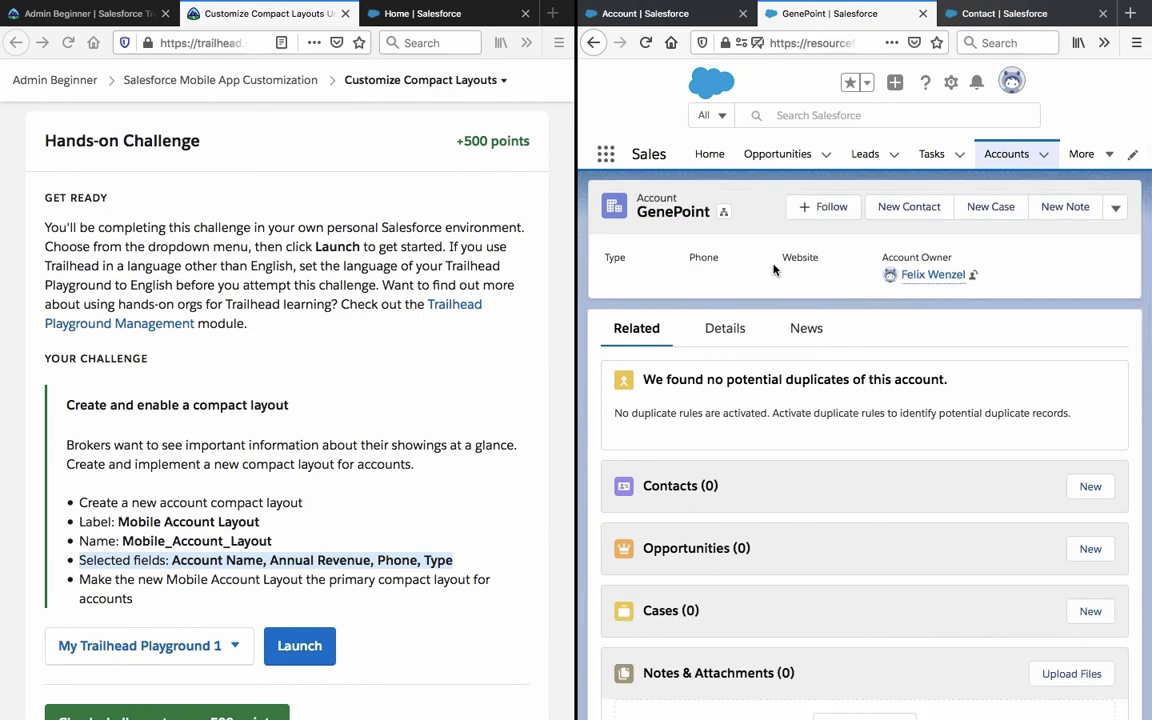
pyautogui.click(414, 317)
# - Add Account Name and Annual Revenue to the Mobile Account Layout's selected fields
pyautogui.click(640, 14)
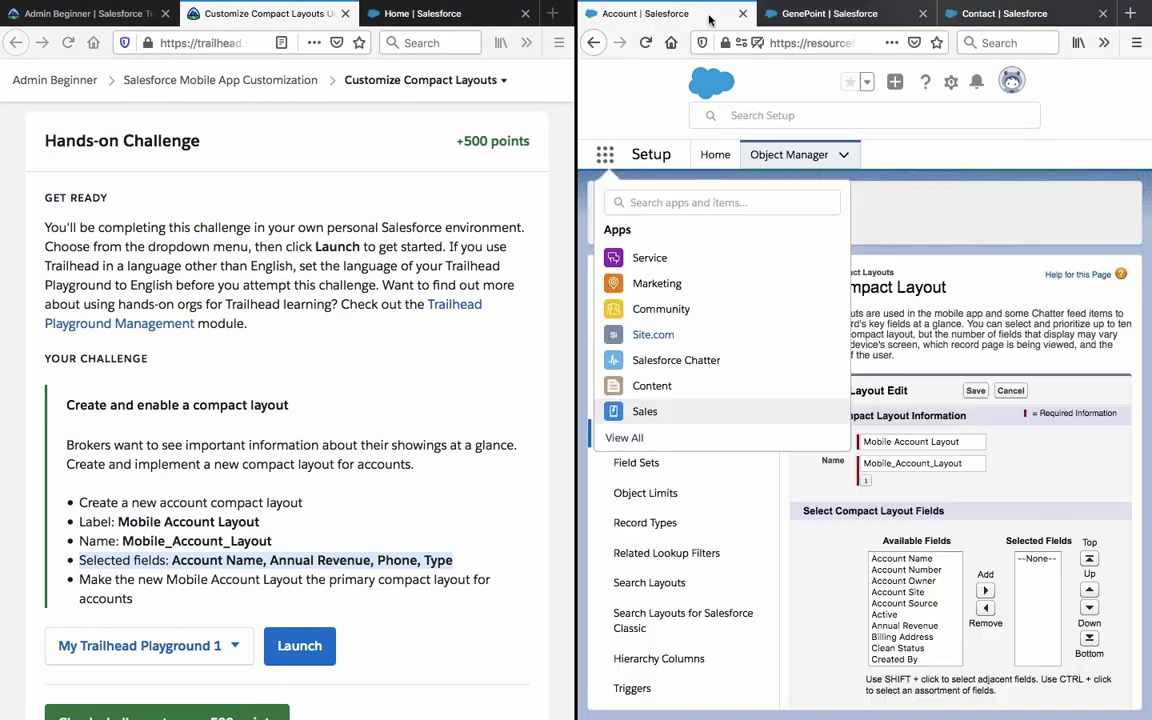
pyautogui.scroll(-1, 950, 430)
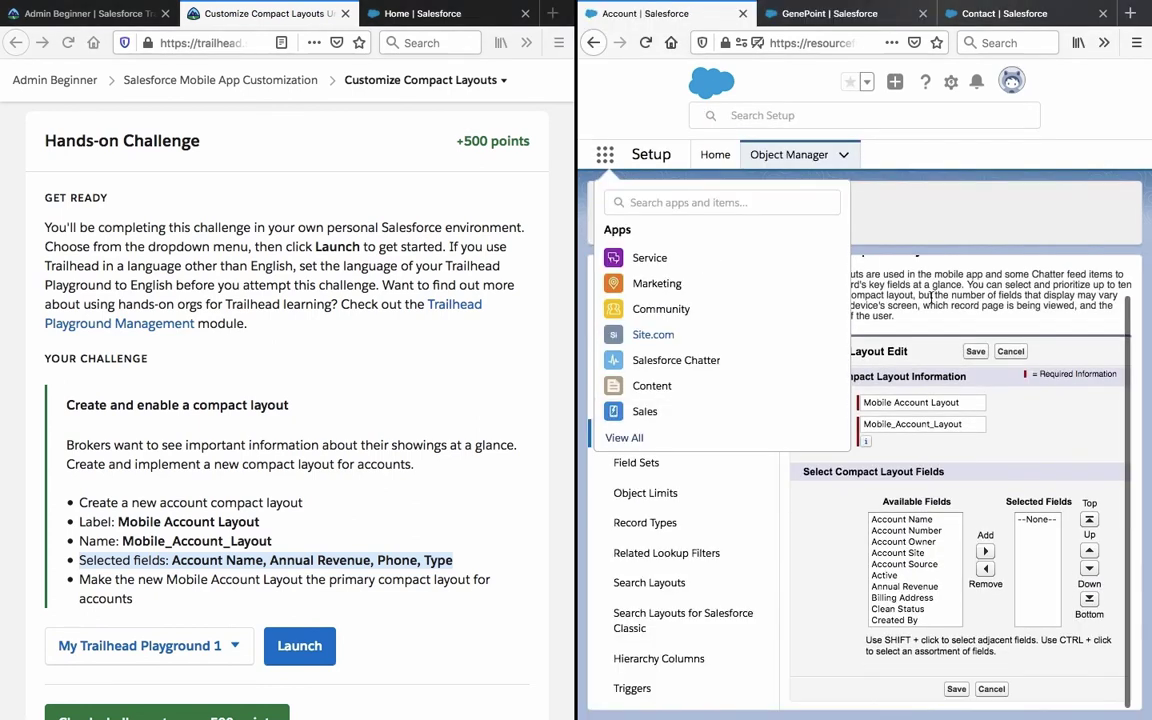
pyautogui.click(900, 519)
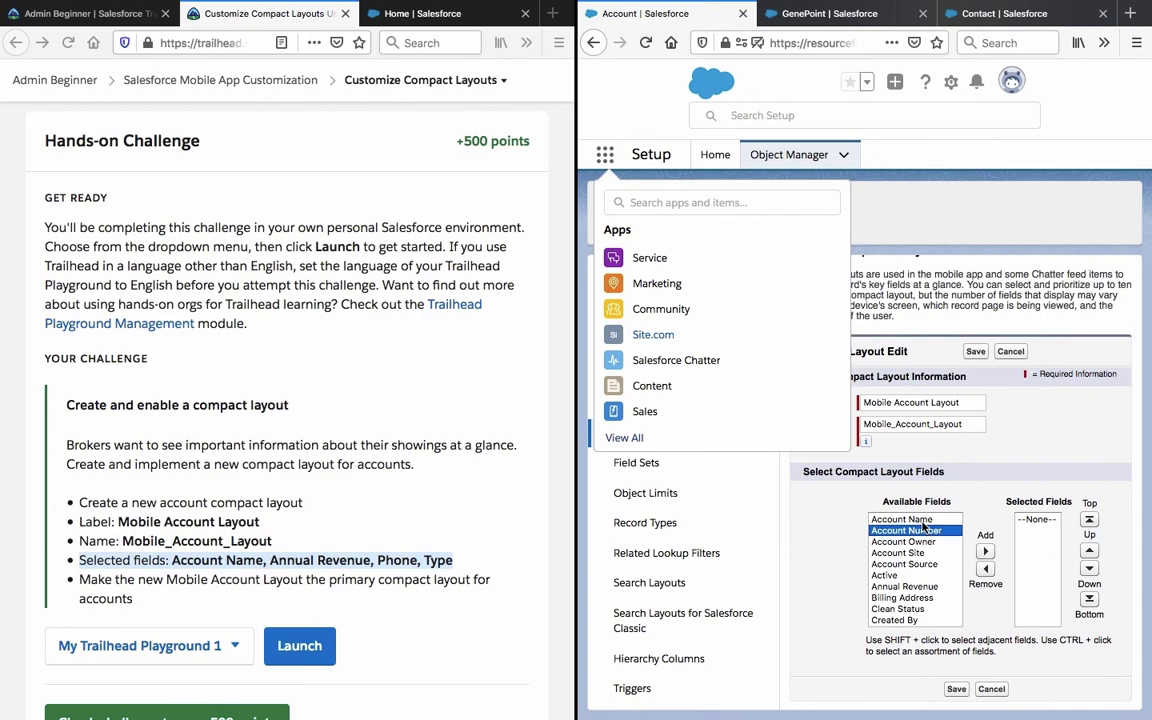
pyautogui.click(985, 551)
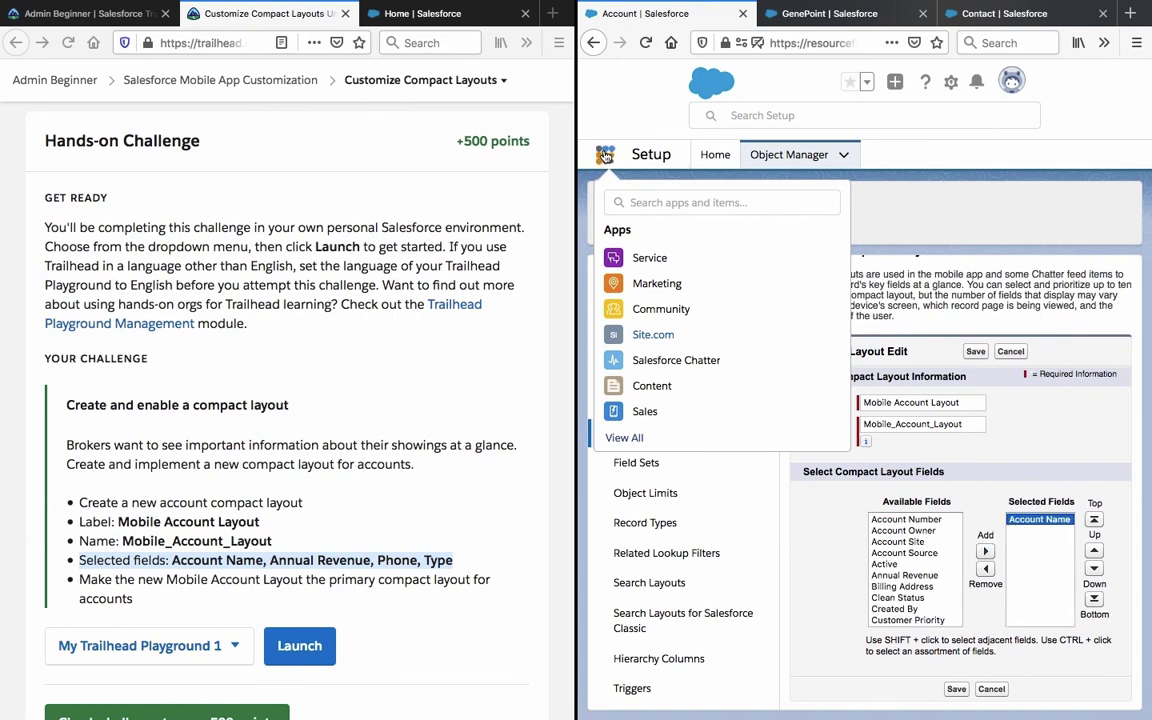
pyautogui.click(545, 140)
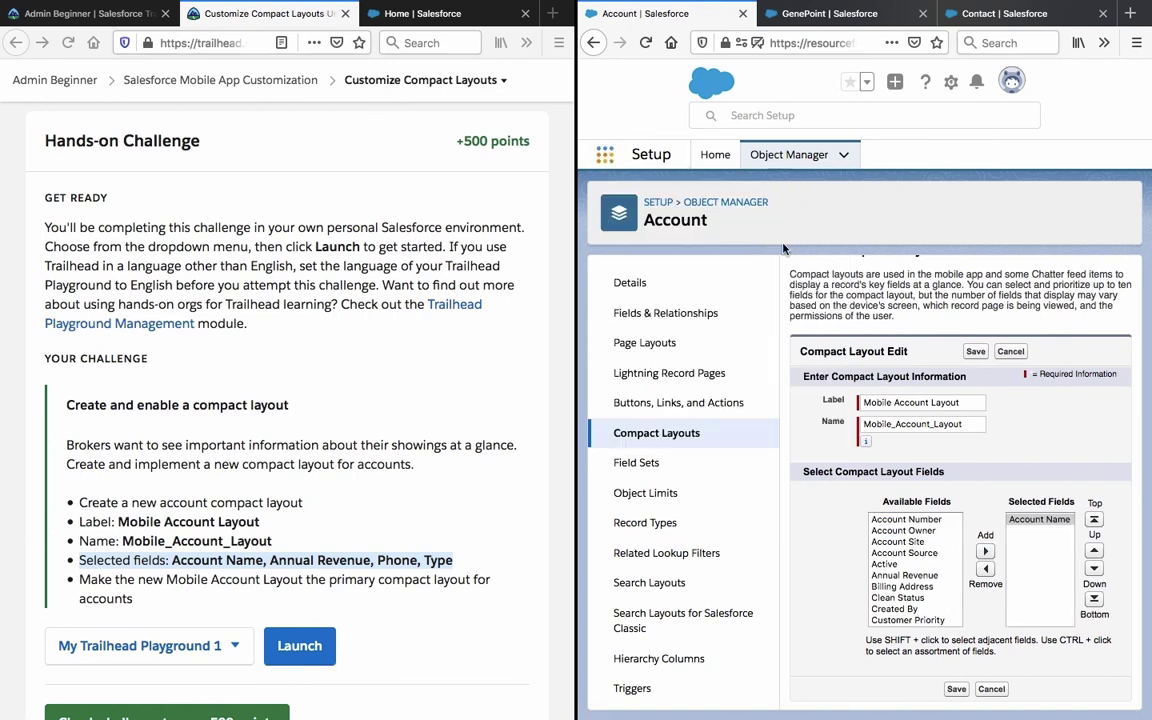
pyautogui.click(907, 544)
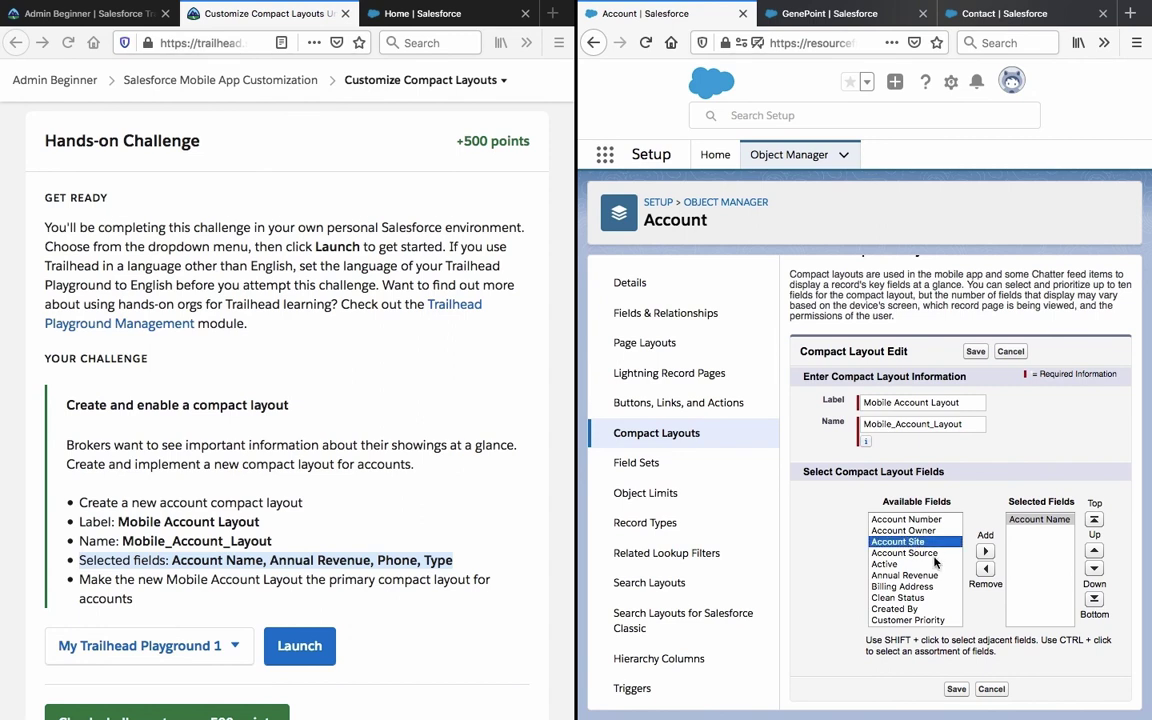
pyautogui.doubleClick(921, 578)
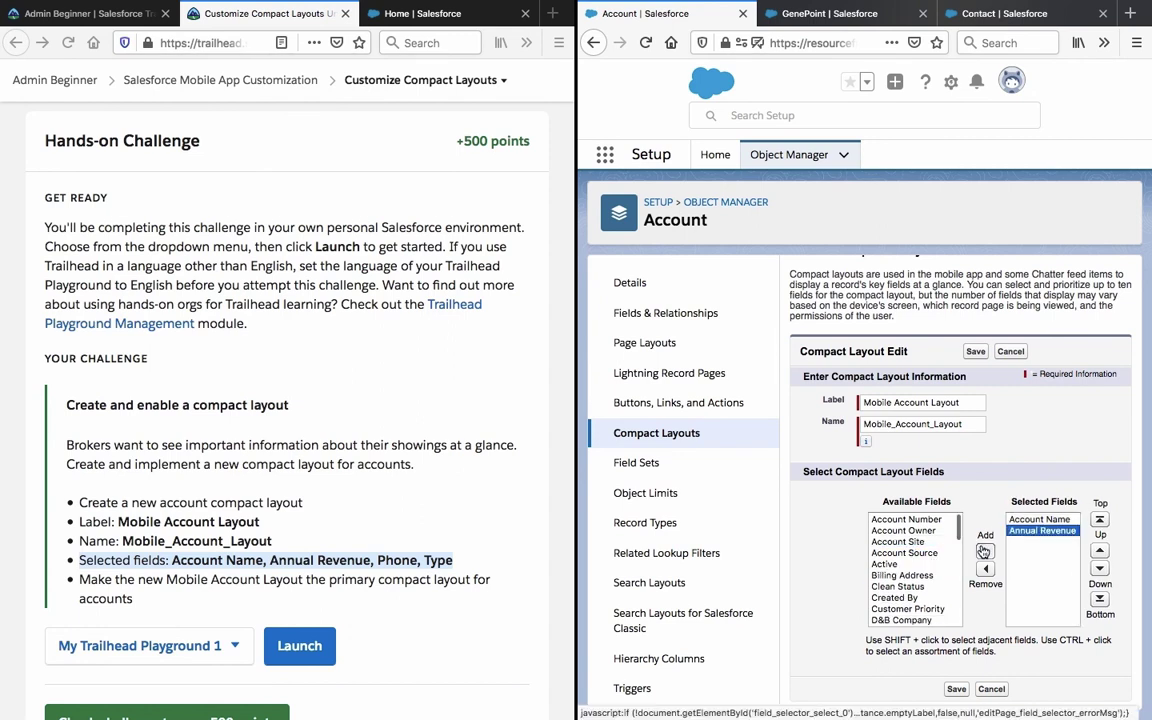
# - Add Phone and Type to the selected fields and save the compact layout
pyautogui.click(922, 587)
pyautogui.press('Down')
pyautogui.press('Down')
pyautogui.press('Down')
pyautogui.press('Down')
pyautogui.press('Down')
pyautogui.press('Down')
pyautogui.press('Down')
pyautogui.press('Down')
pyautogui.press('Down')
pyautogui.press('Down')
pyautogui.press('Down')
pyautogui.press('Down')
pyautogui.press('Down')
pyautogui.press('Down')
pyautogui.press('Down')
pyautogui.press('Down')
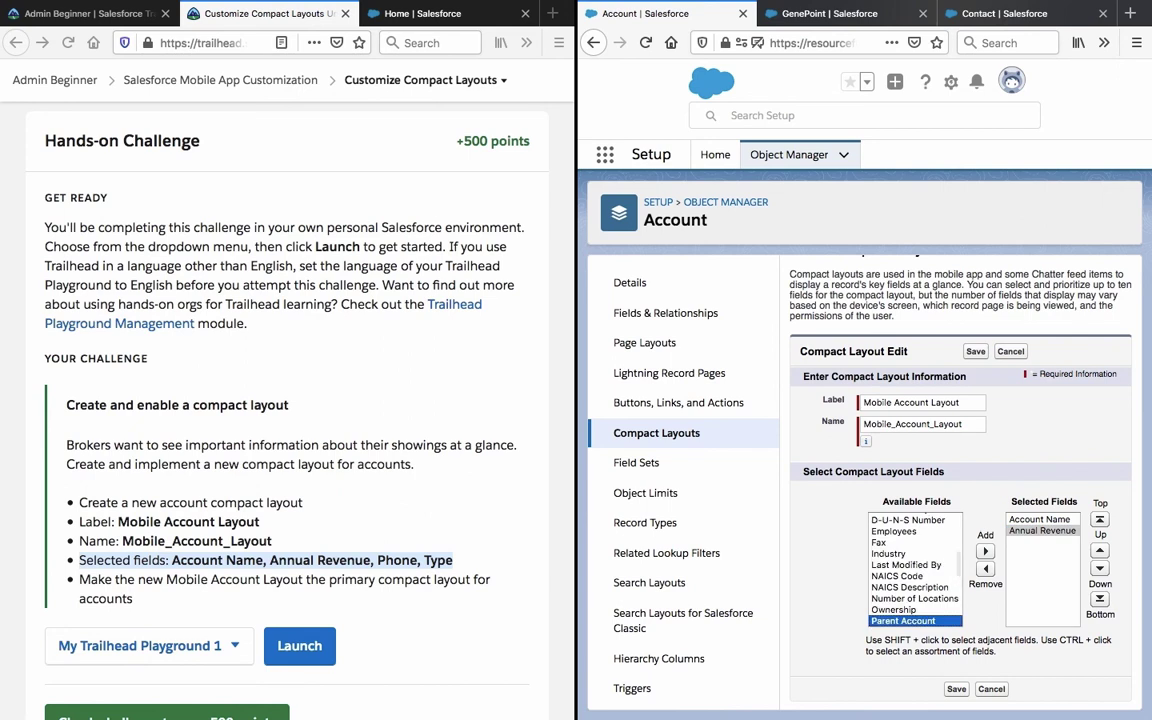
pyautogui.press('Up')
pyautogui.press('Up')
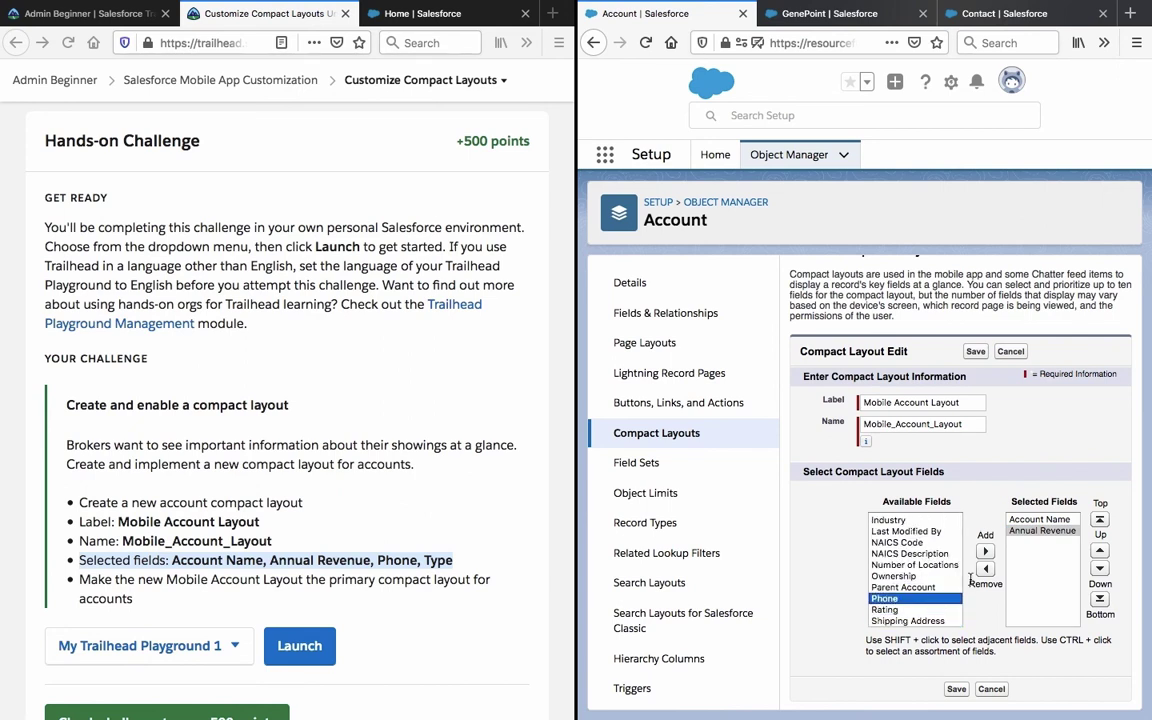
pyautogui.click(985, 551)
pyautogui.click(926, 567)
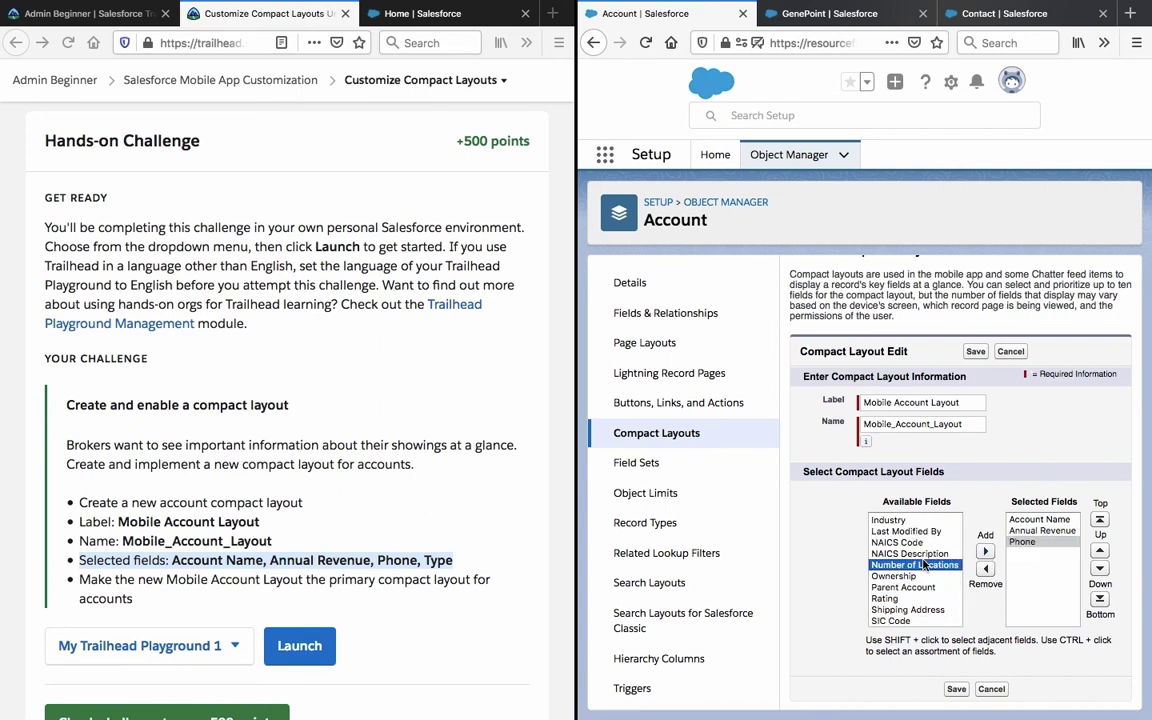
pyautogui.press('End')
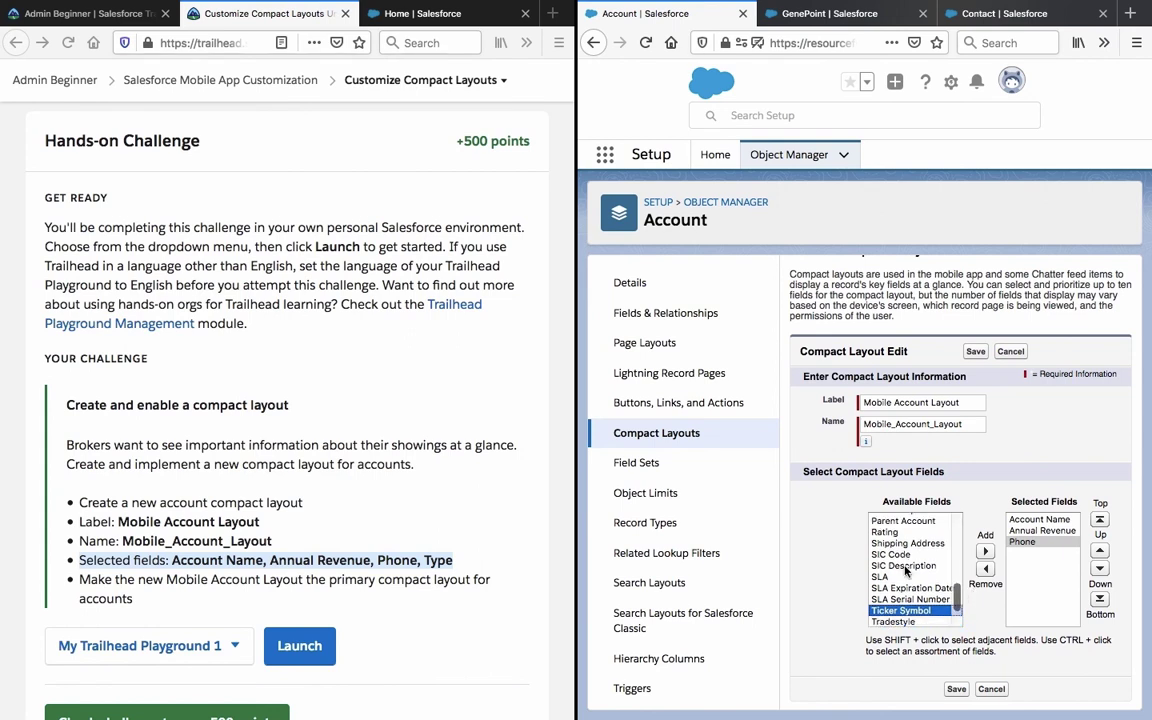
pyautogui.scroll(-2, 910, 580)
pyautogui.click(898, 609)
pyautogui.click(985, 551)
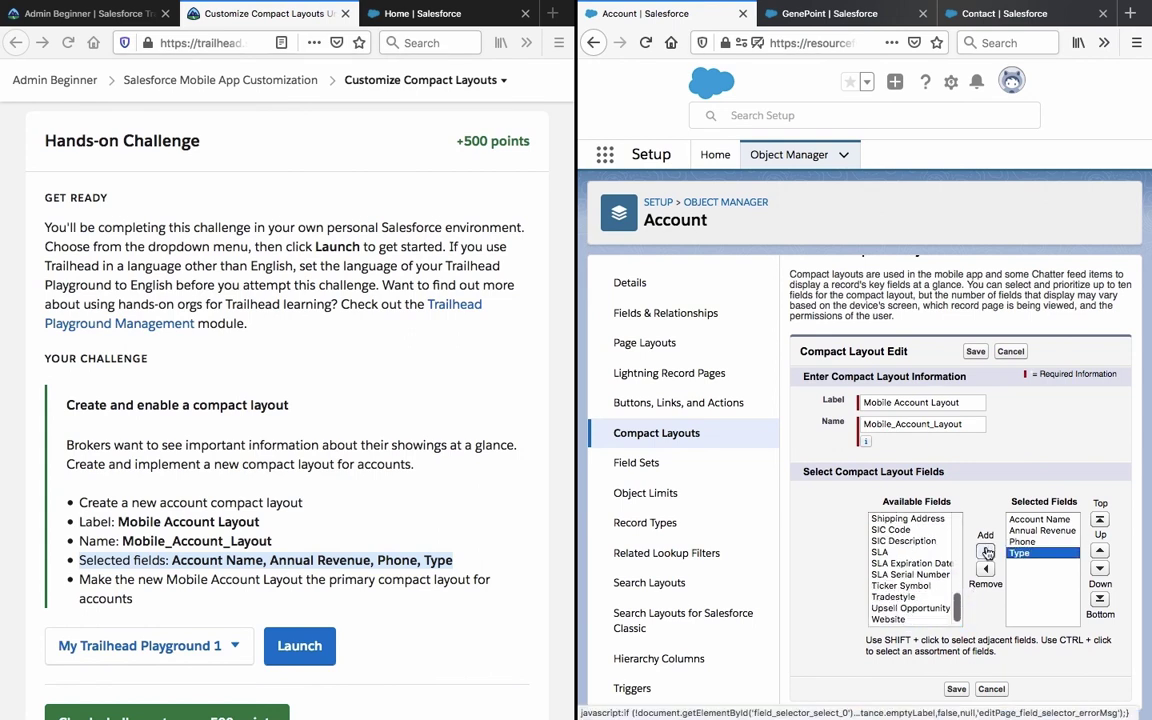
pyautogui.click(956, 689)
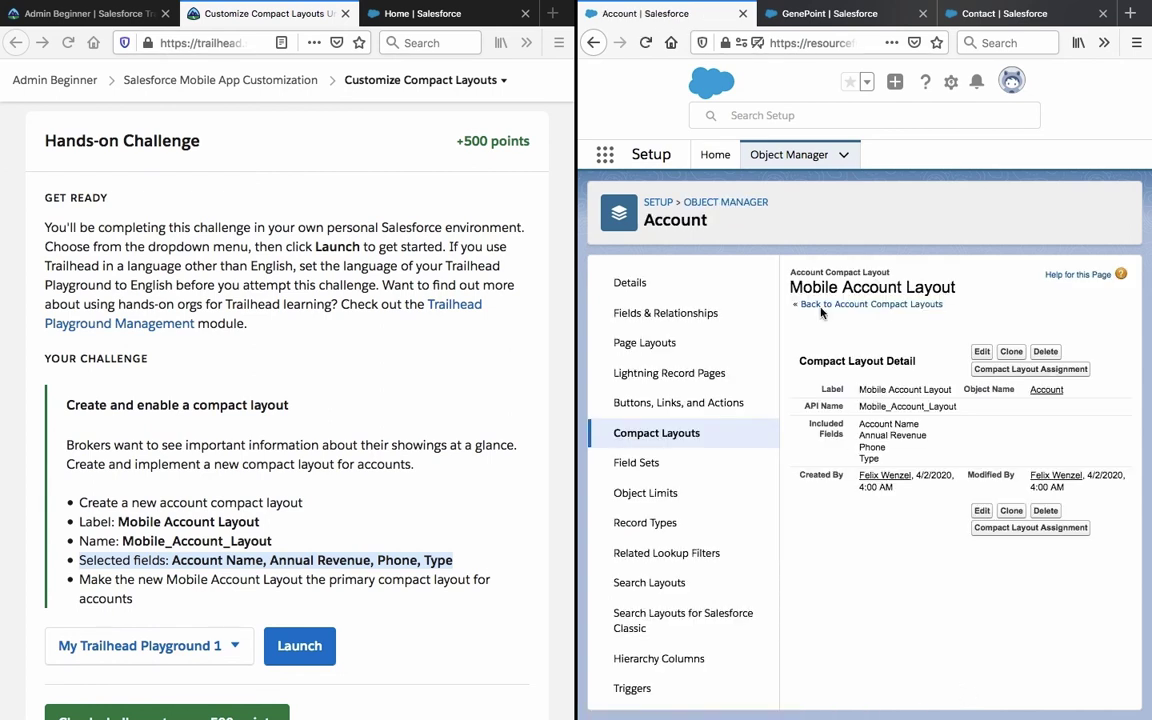
# - Assign Mobile Account Layout as Account's primary compact layout, then return to the GenePoint record
pyautogui.click(1065, 370)
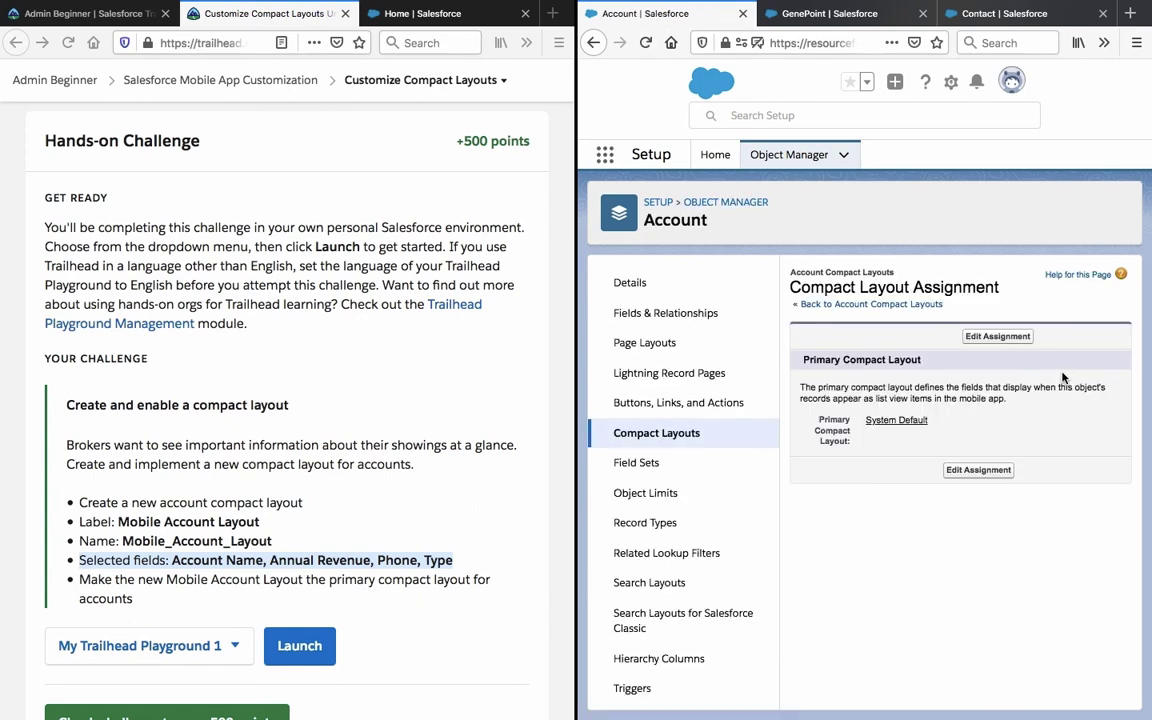
pyautogui.click(1008, 338)
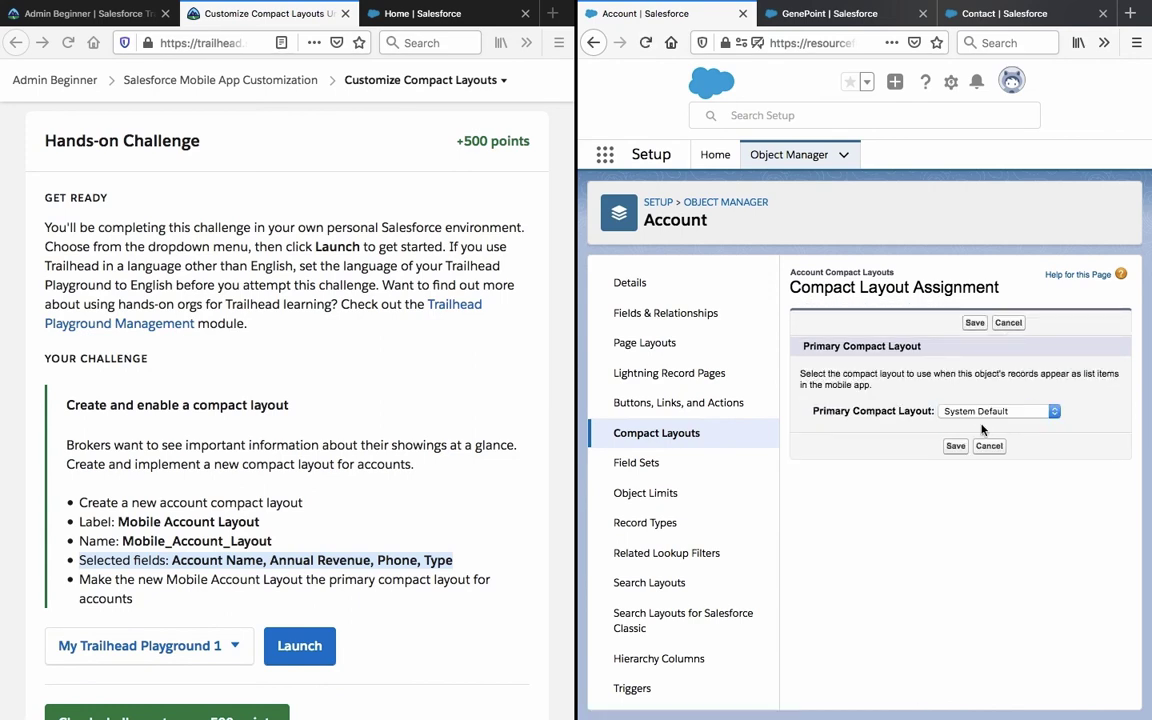
pyautogui.click(981, 416)
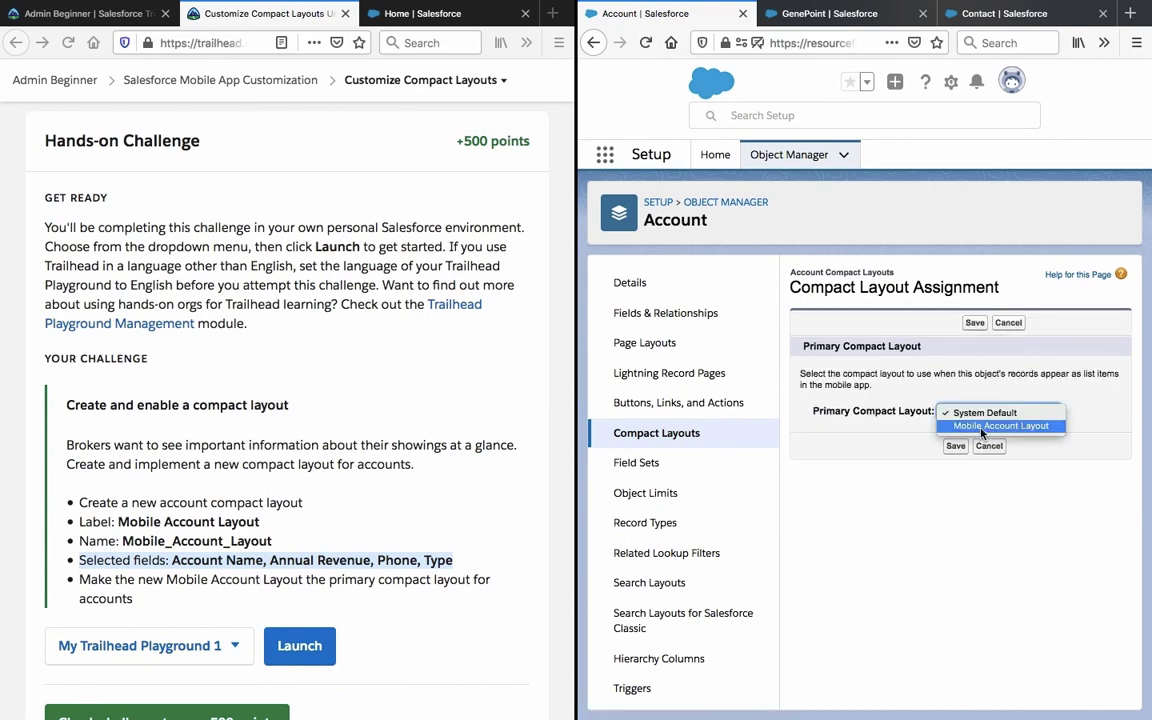
pyautogui.click(979, 429)
pyautogui.click(956, 446)
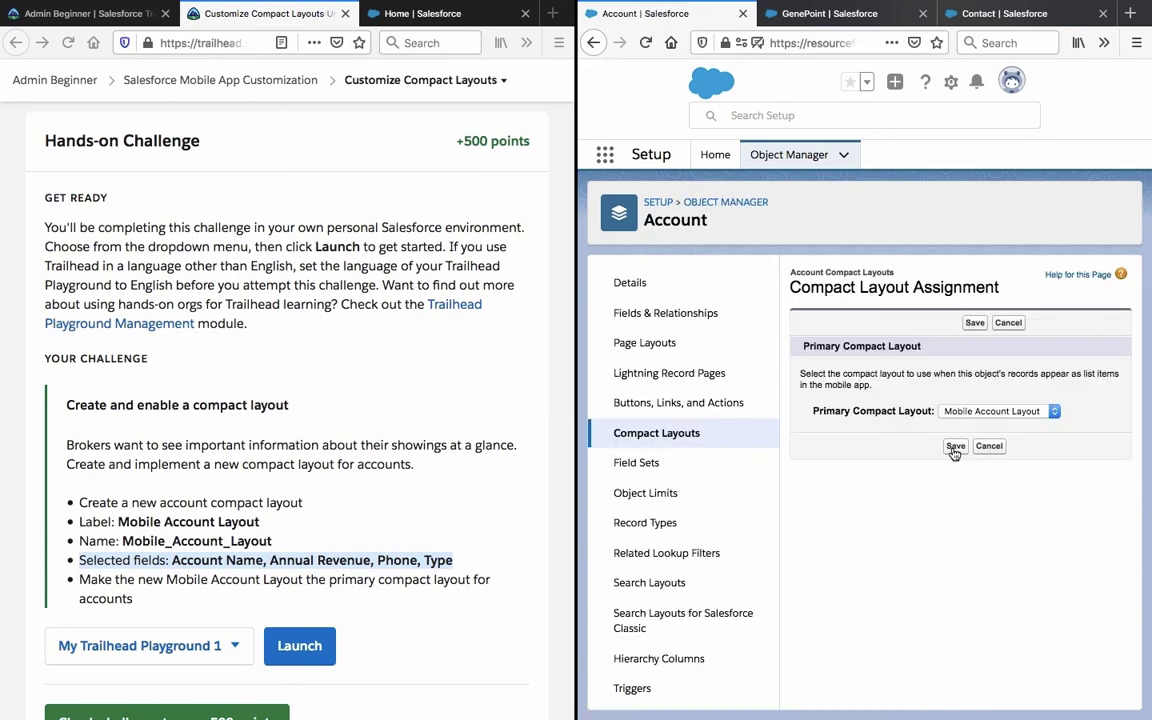
pyautogui.click(973, 322)
pyautogui.click(792, 15)
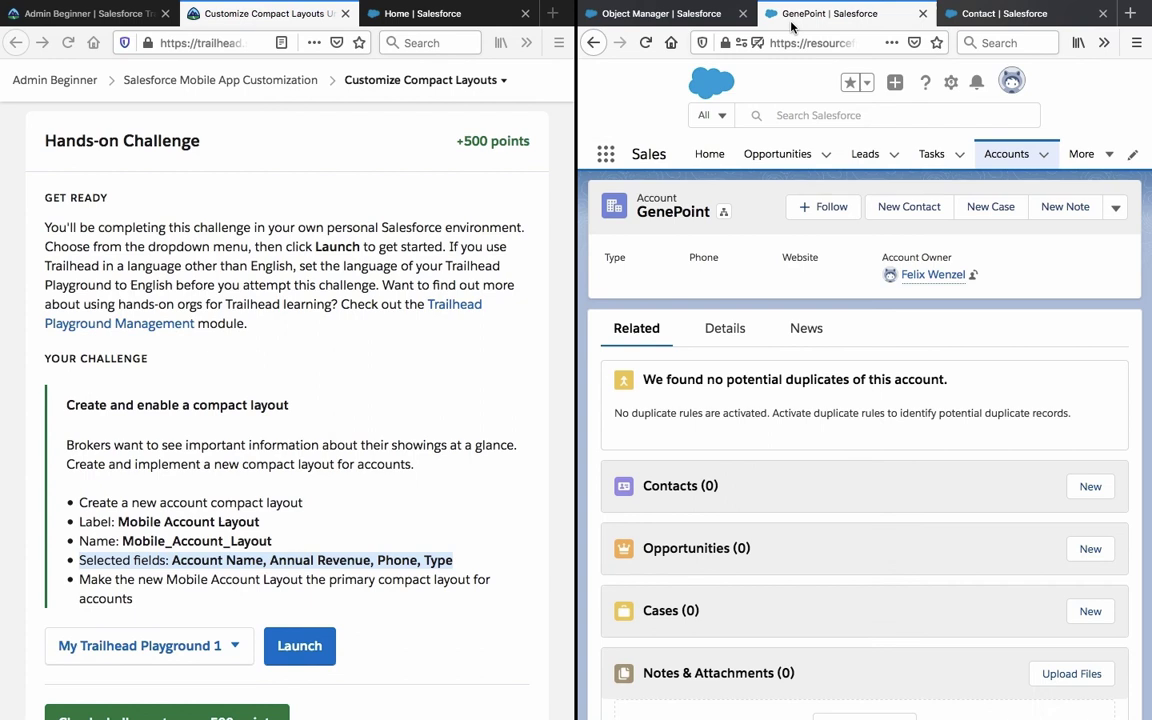
# - Reload GenePoint and confirm its header shows Annual Revenue, Phone and Type, then return to Trailhead
pyautogui.click(645, 43)
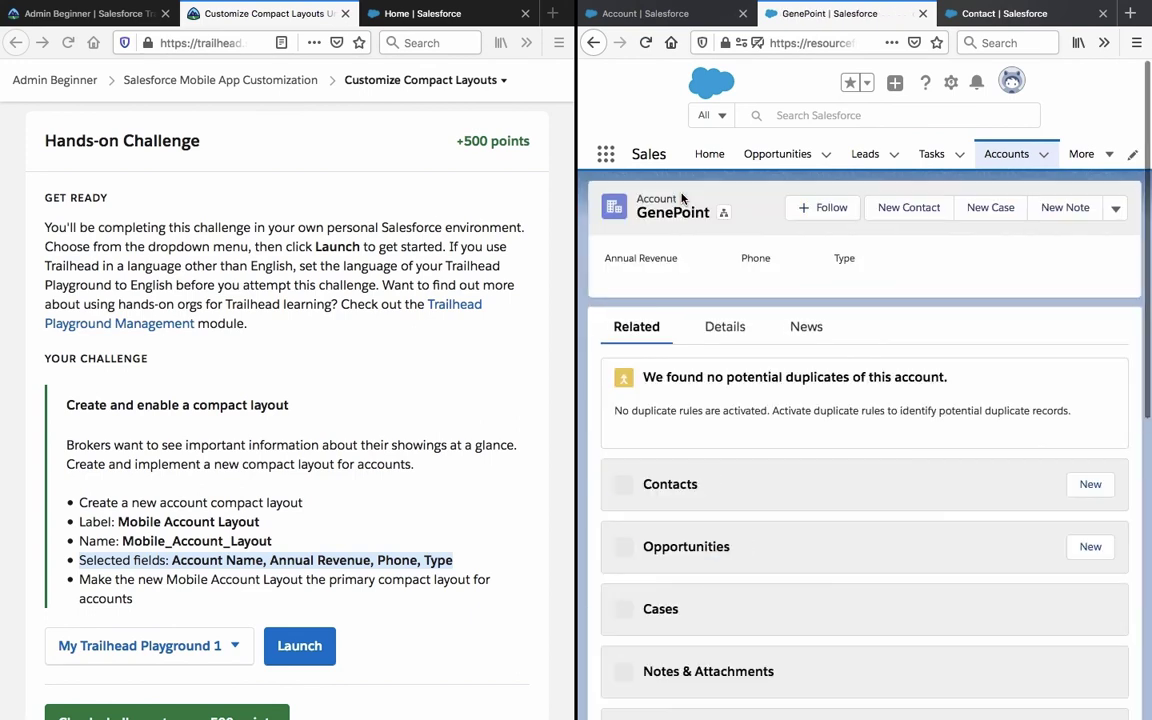
pyautogui.tripleClick(605, 258)
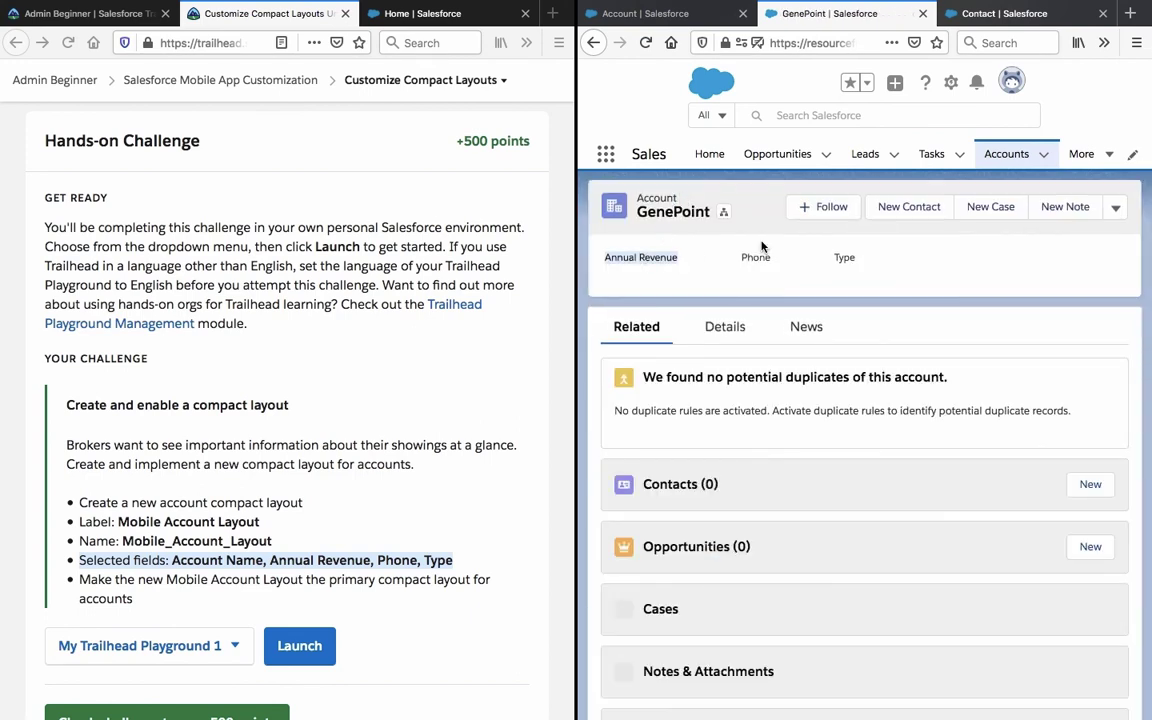
pyautogui.click(359, 415)
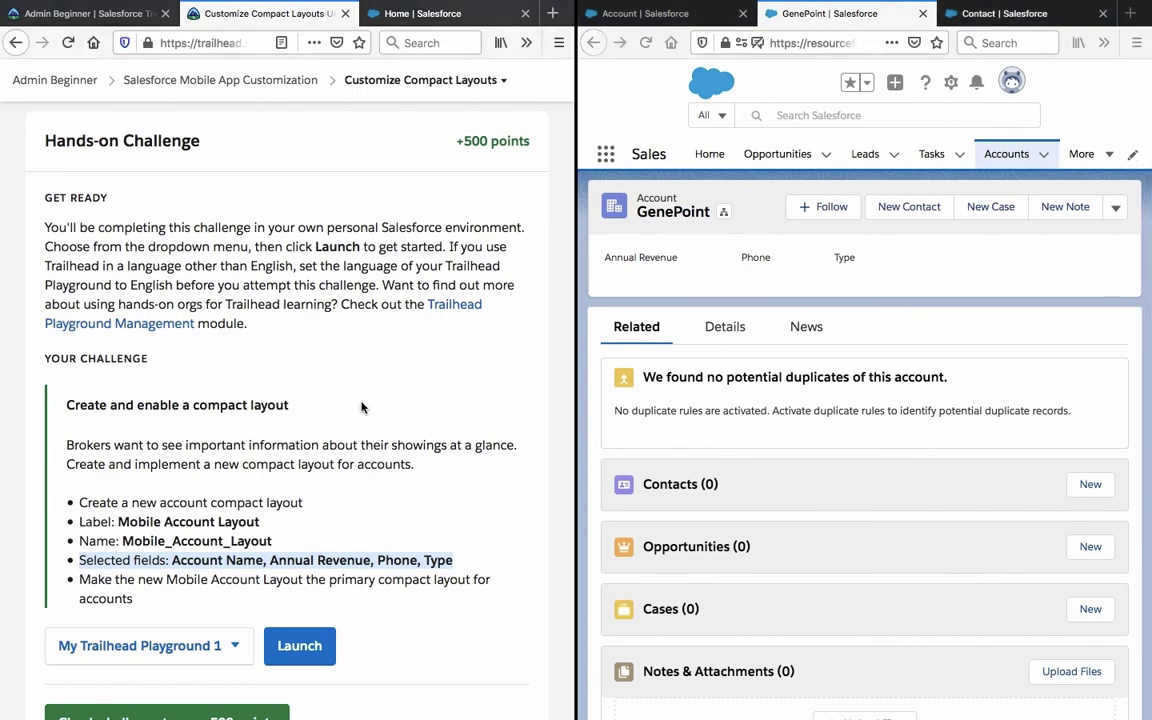
pyautogui.click(360, 530)
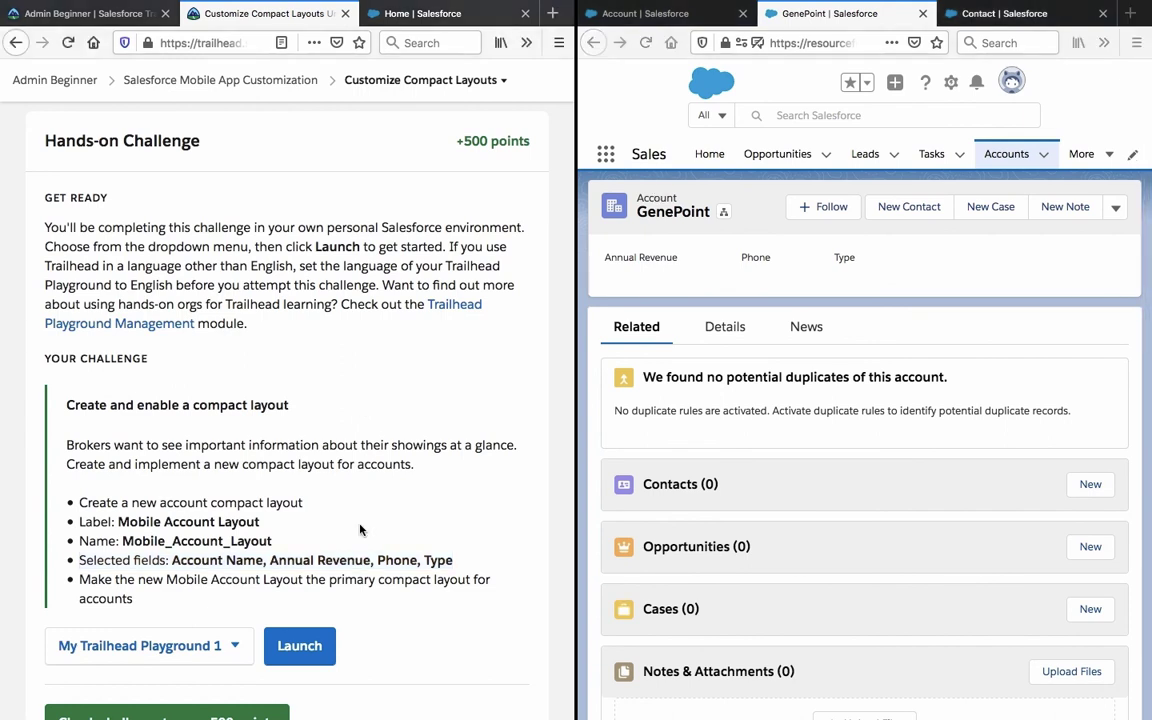
# - Verify the compact layout challenge for 500 points and continue to the Customize Navigation unit
pyautogui.scroll(-3, 360, 530)
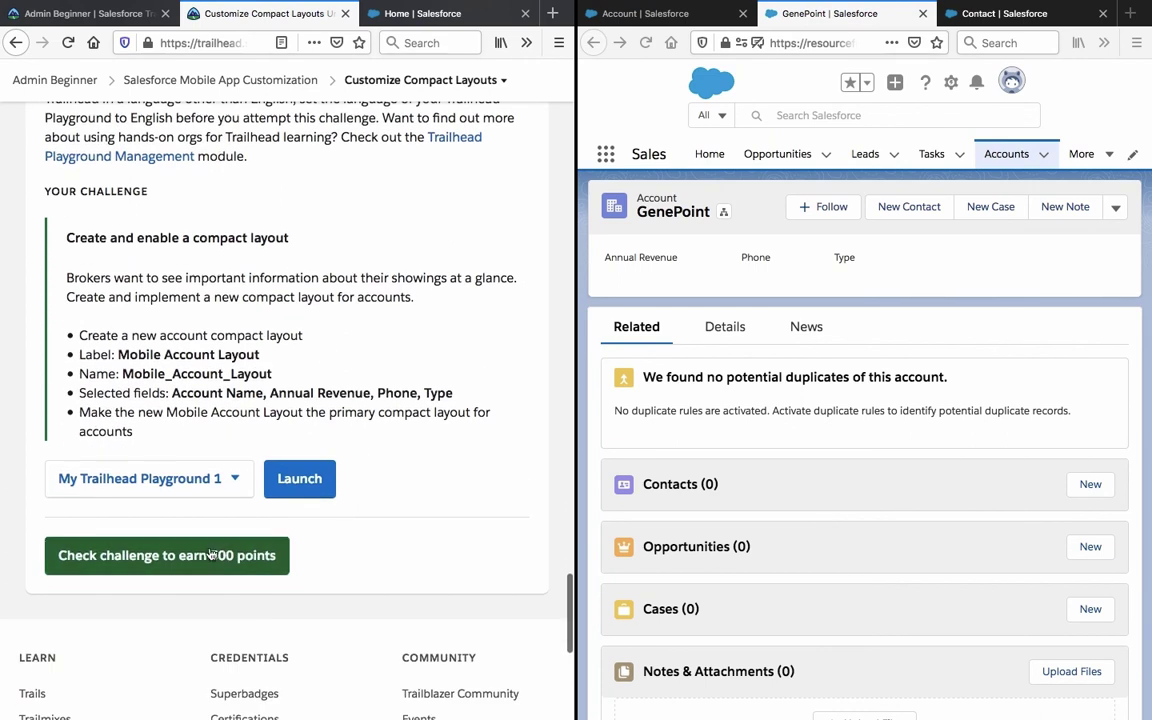
pyautogui.click(210, 555)
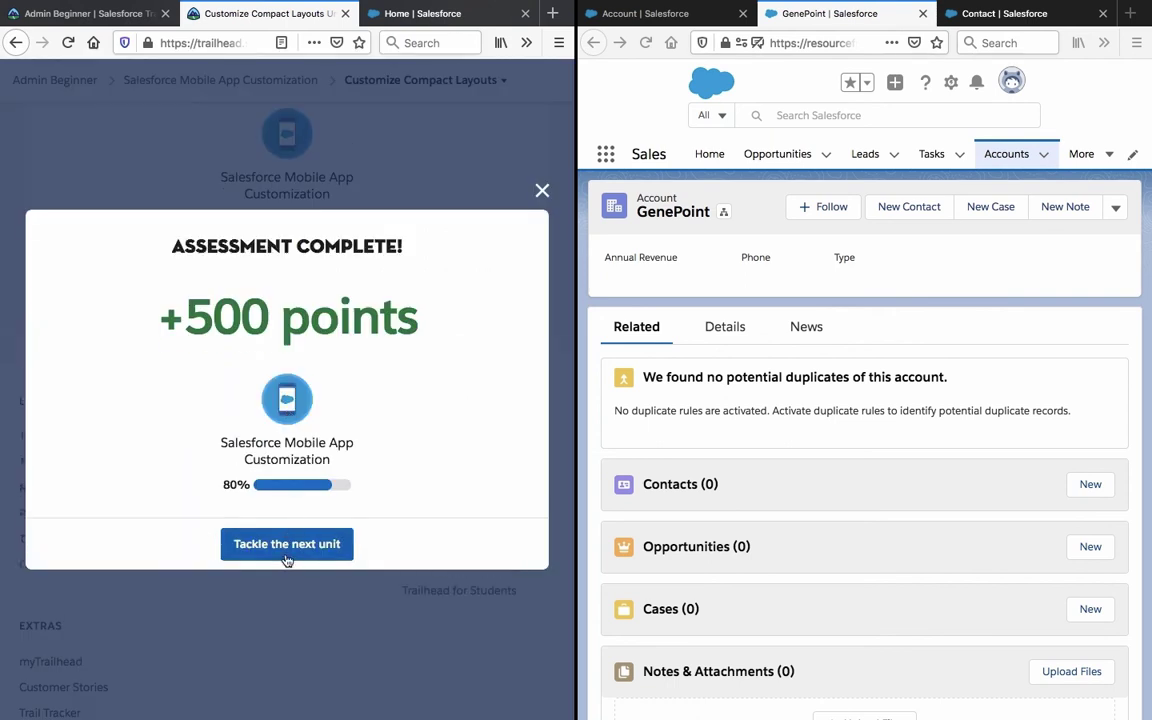
pyautogui.click(286, 558)
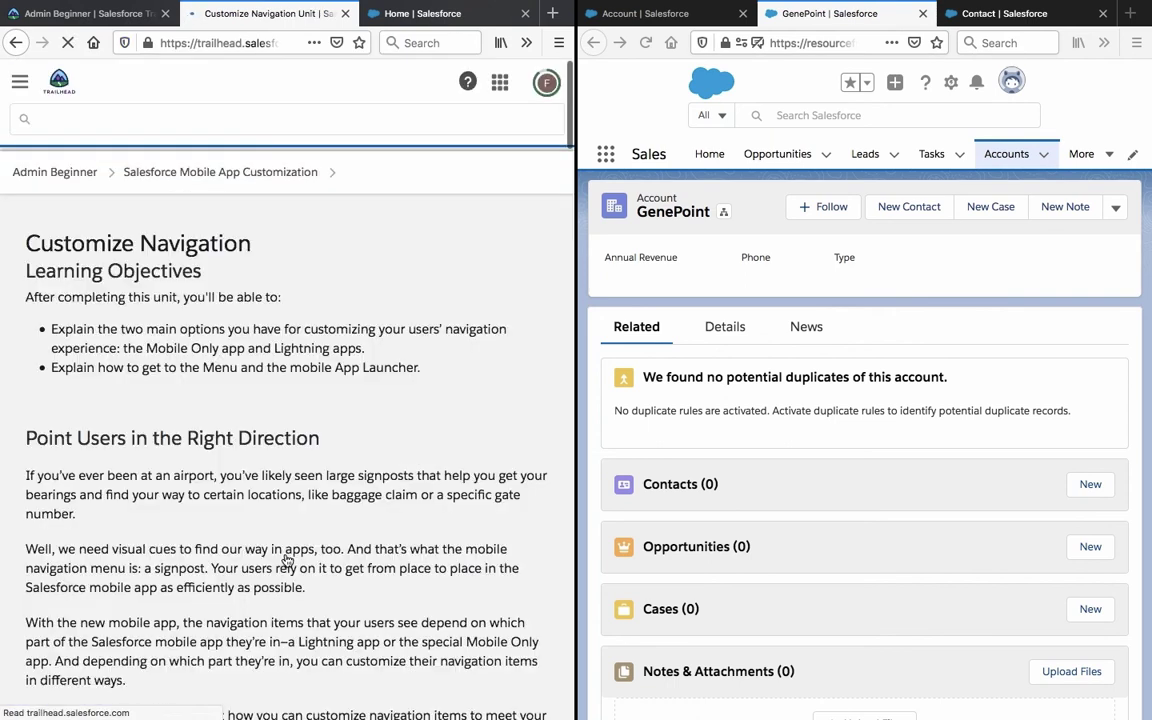